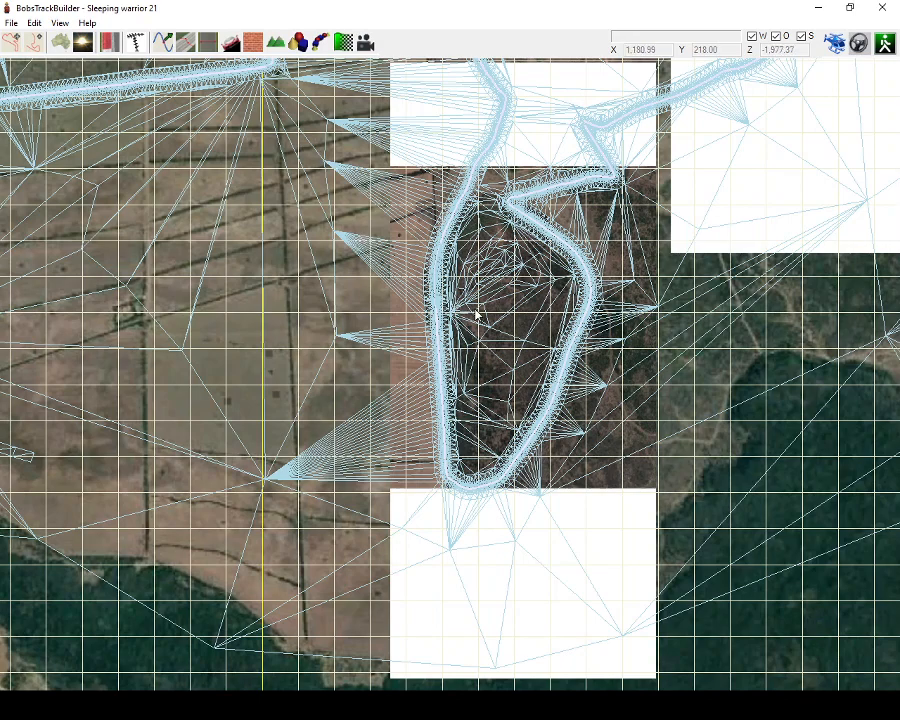
# Examine the closed track loop in the plan view and the surrounding hills and roads in the 3D view.
pyautogui.scroll(2, 505, 307)
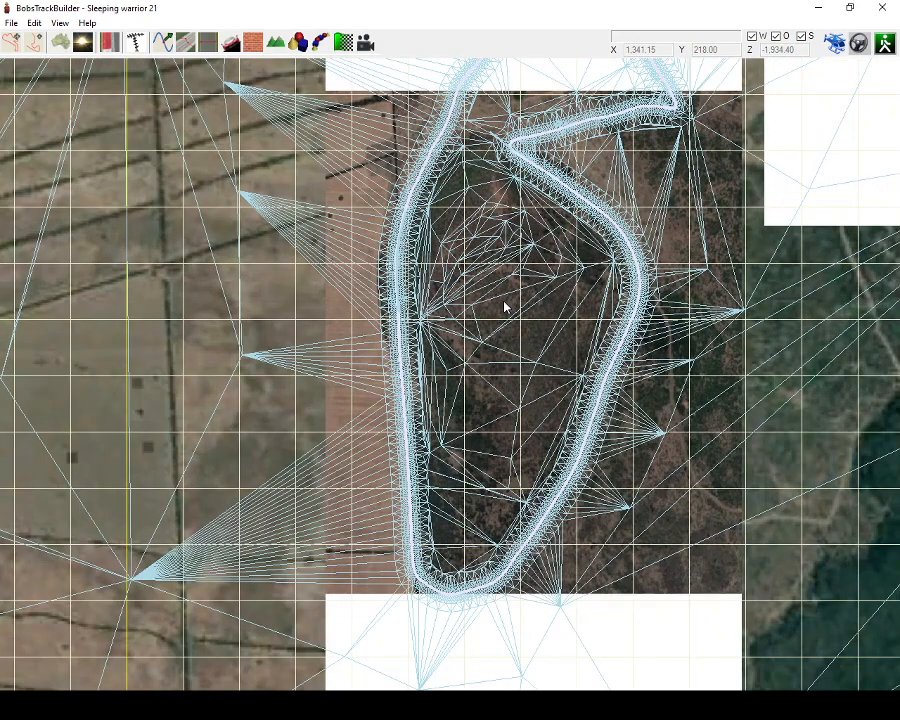
pyautogui.scroll(-2, 505, 307)
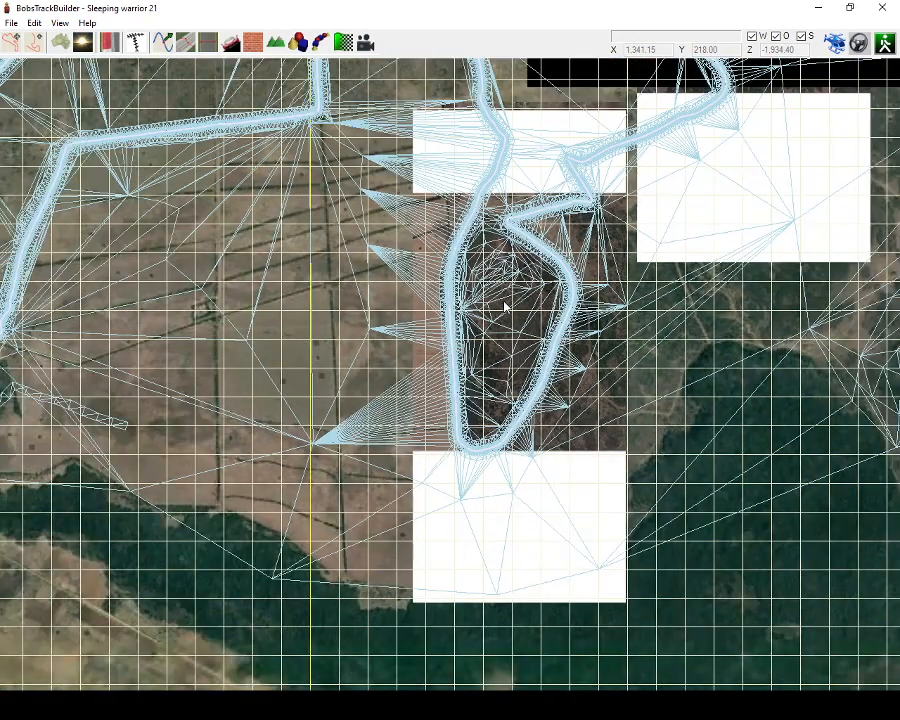
pyautogui.scroll(-1, 505, 307)
pyautogui.scroll(4, 505, 307)
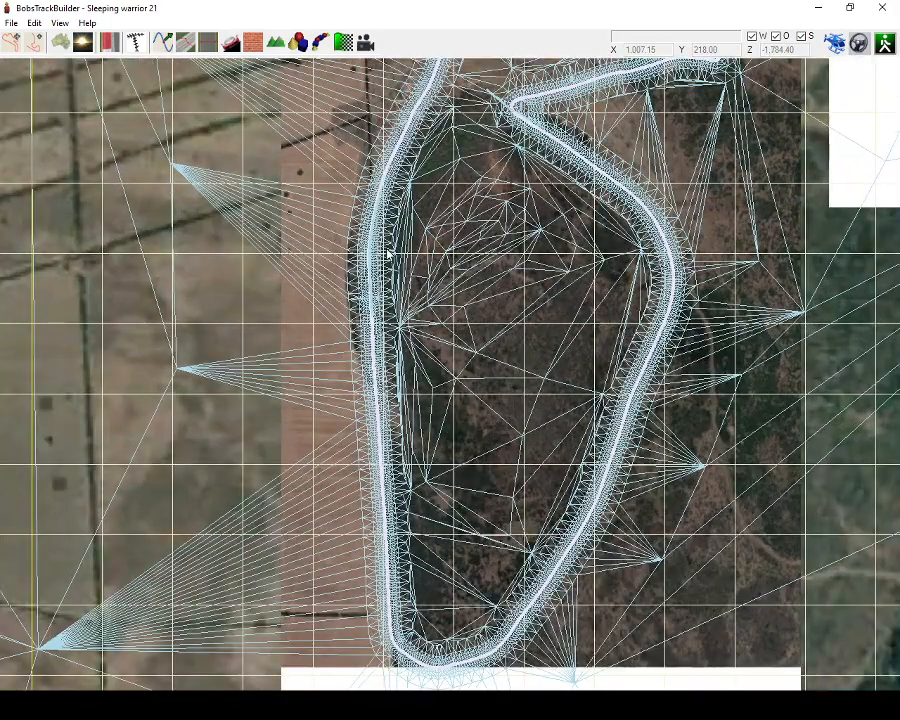
pyautogui.press('space')
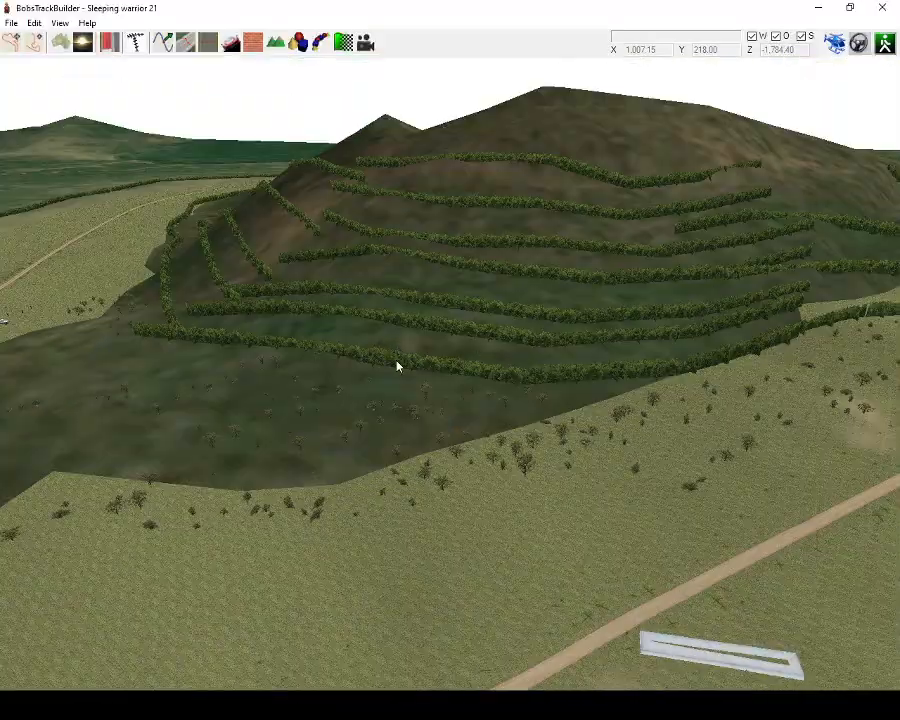
pyautogui.moveTo(397, 366); pyautogui.dragTo(316, 337, button='right')
pyautogui.moveTo(573, 329); pyautogui.dragTo(586, 331, button='right')
pyautogui.moveTo(477, 326); pyautogui.dragTo(335, 367, button='right')
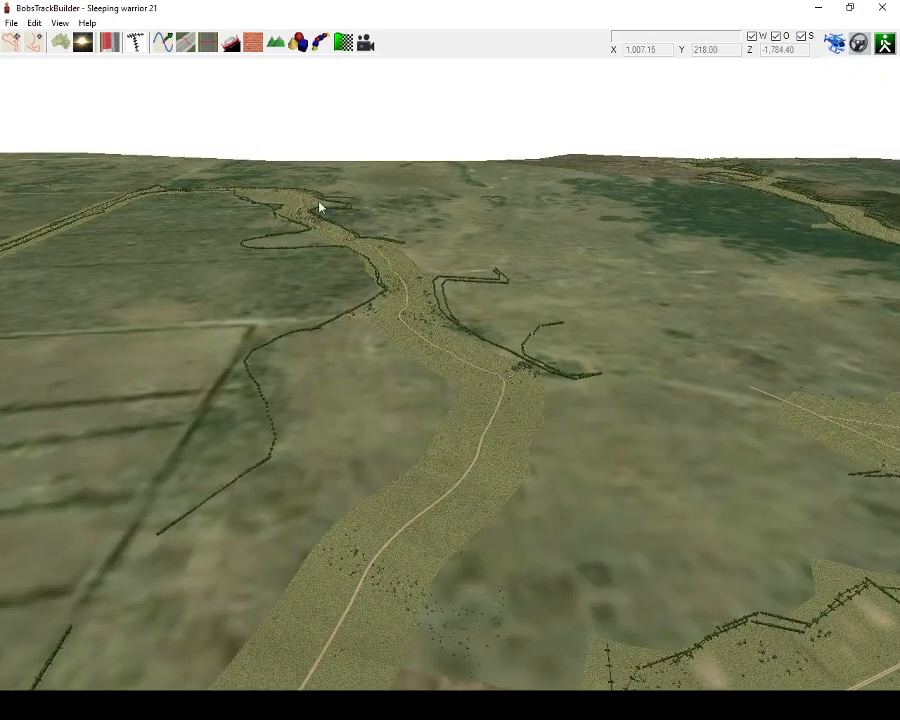
pyautogui.moveTo(490, 396); pyautogui.dragTo(506, 374, button='right')
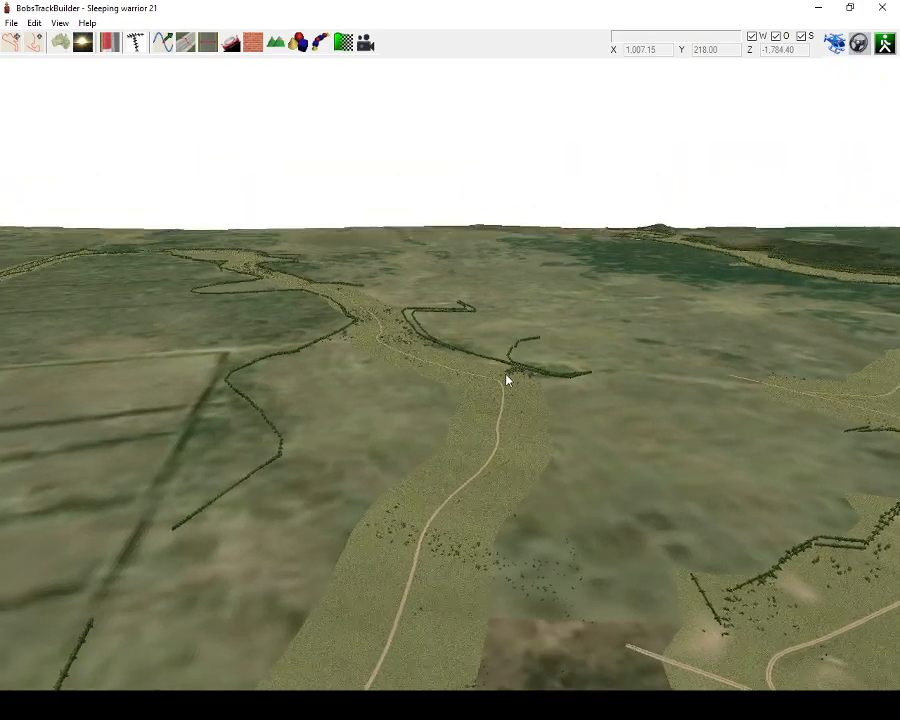
pyautogui.press('Escape')
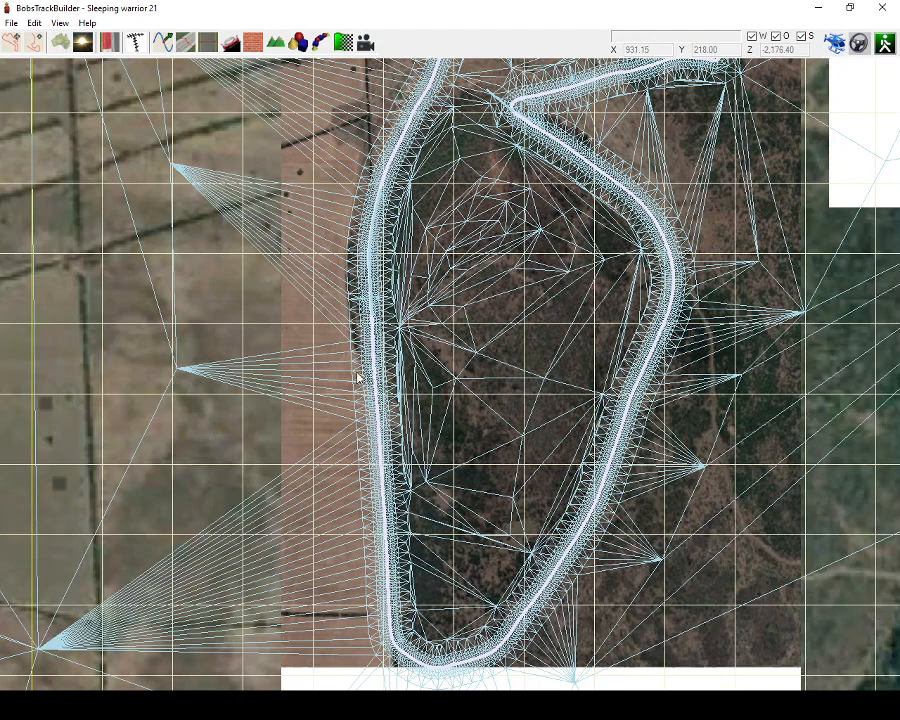
# Open the terrain settings with all Left and Right areas selected and examine their coverage along the track.
pyautogui.click(274, 43)
pyautogui.moveTo(262, 428); pyautogui.dragTo(345, 198)
pyautogui.moveTo(187, 482); pyautogui.dragTo(166, 376)
pyautogui.scroll(-8, 762, 392)
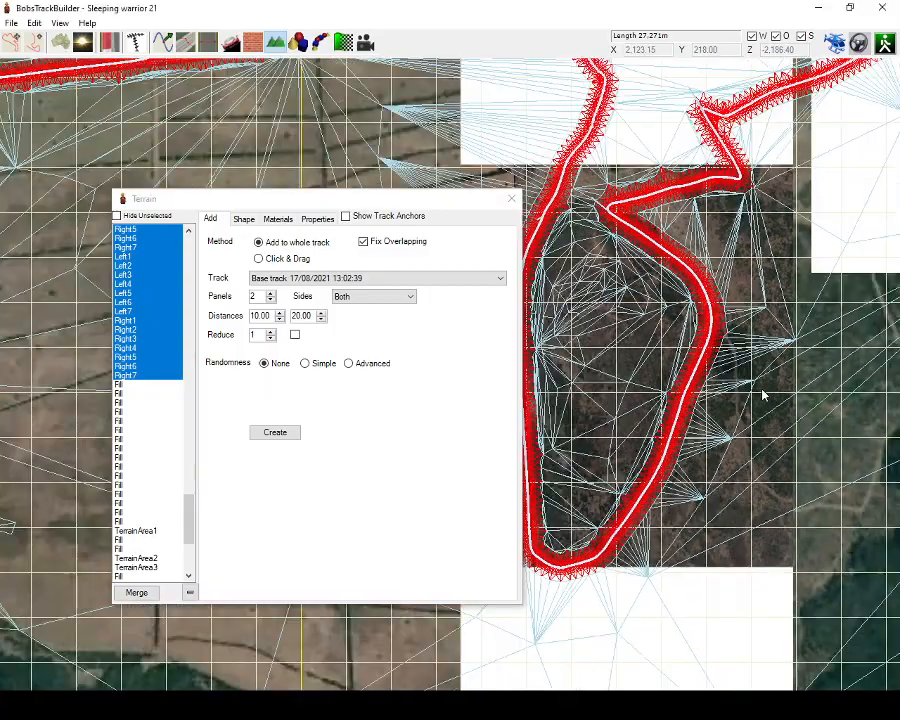
pyautogui.scroll(6, 623, 313)
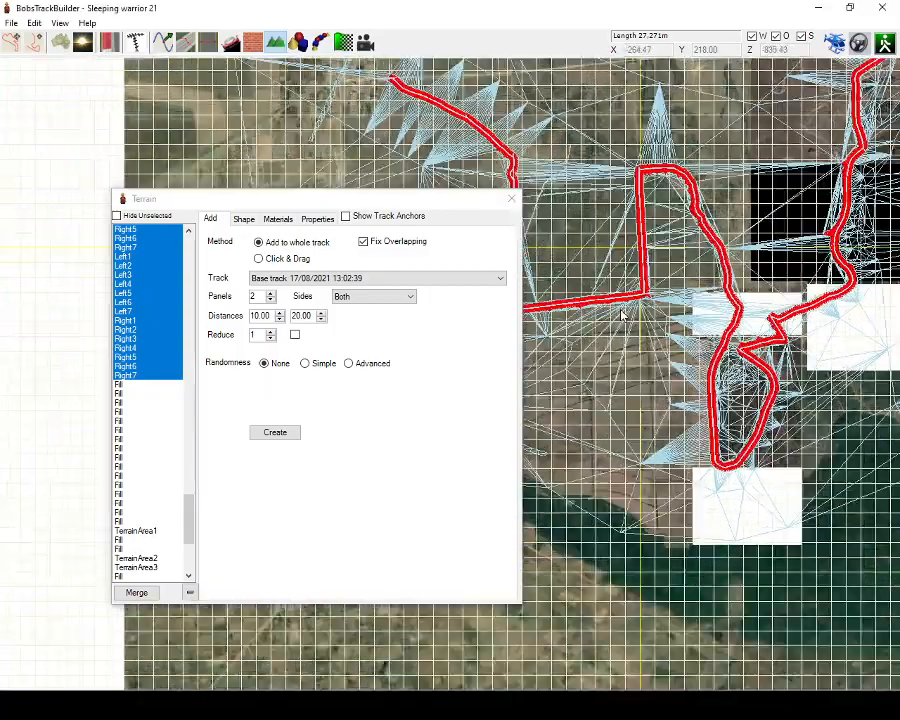
pyautogui.scroll(2, 641, 256)
pyautogui.scroll(2, 639, 270)
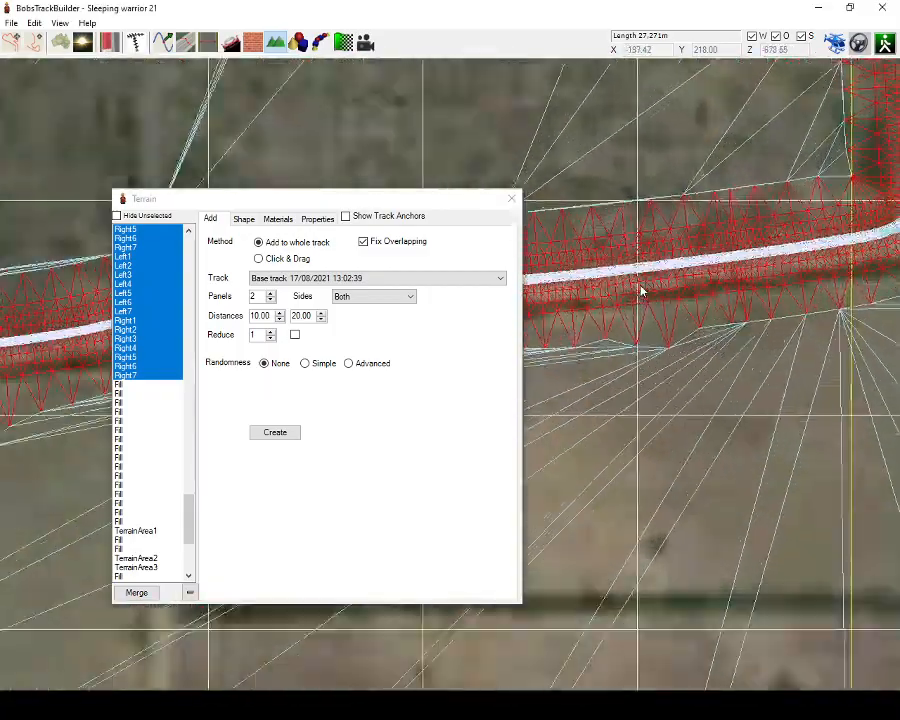
pyautogui.scroll(-4, 638, 274)
pyautogui.scroll(-1, 638, 274)
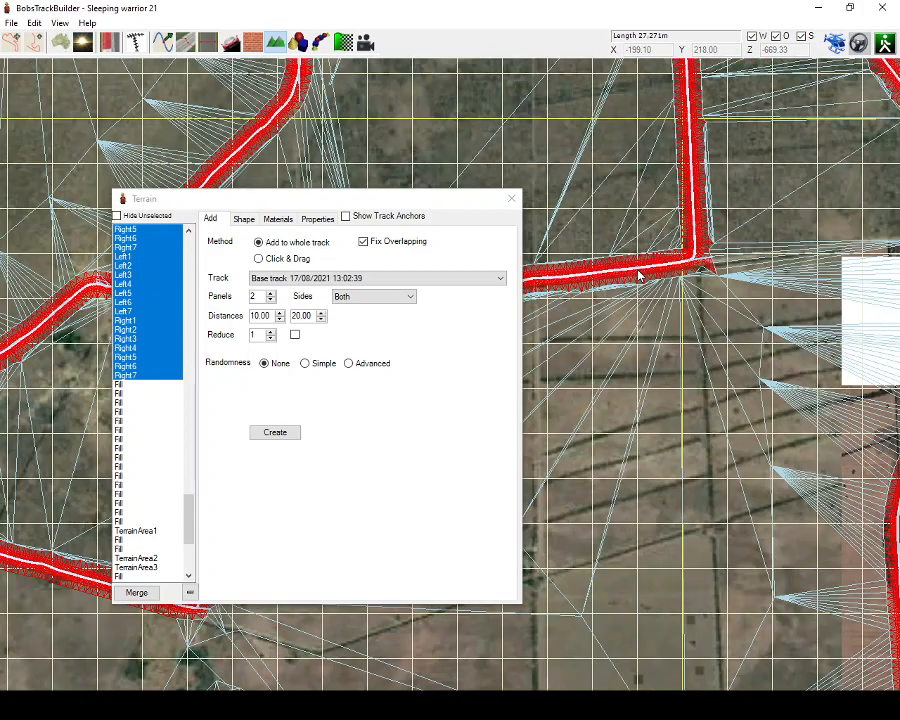
# Review the properties shared by the selected Left and Right terrain areas and their extent on the map.
pyautogui.click(316, 226)
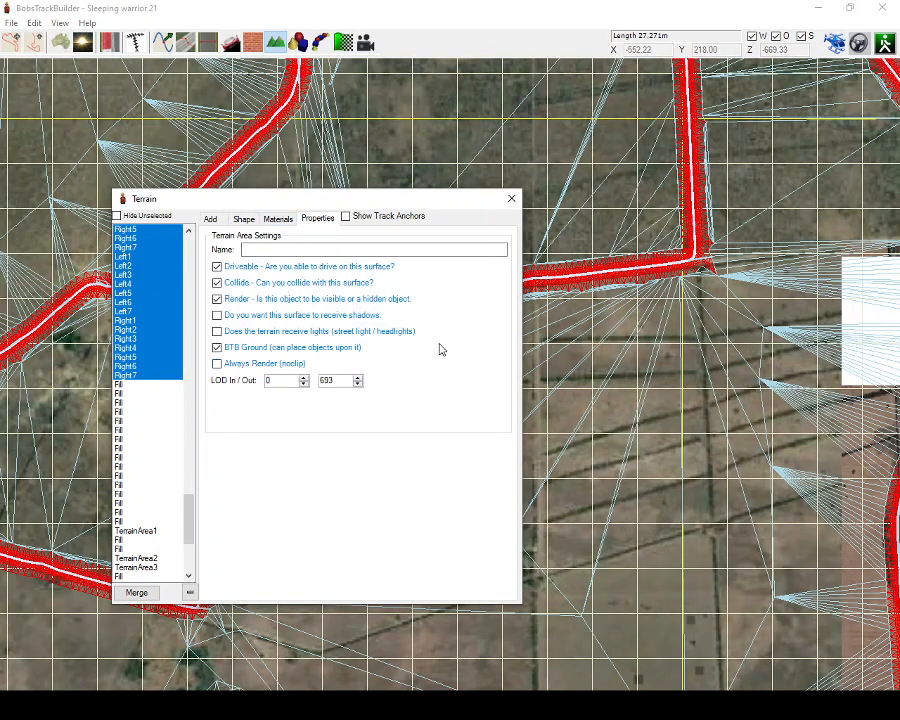
pyautogui.scroll(-2, 648, 262)
pyautogui.scroll(-2, 648, 262)
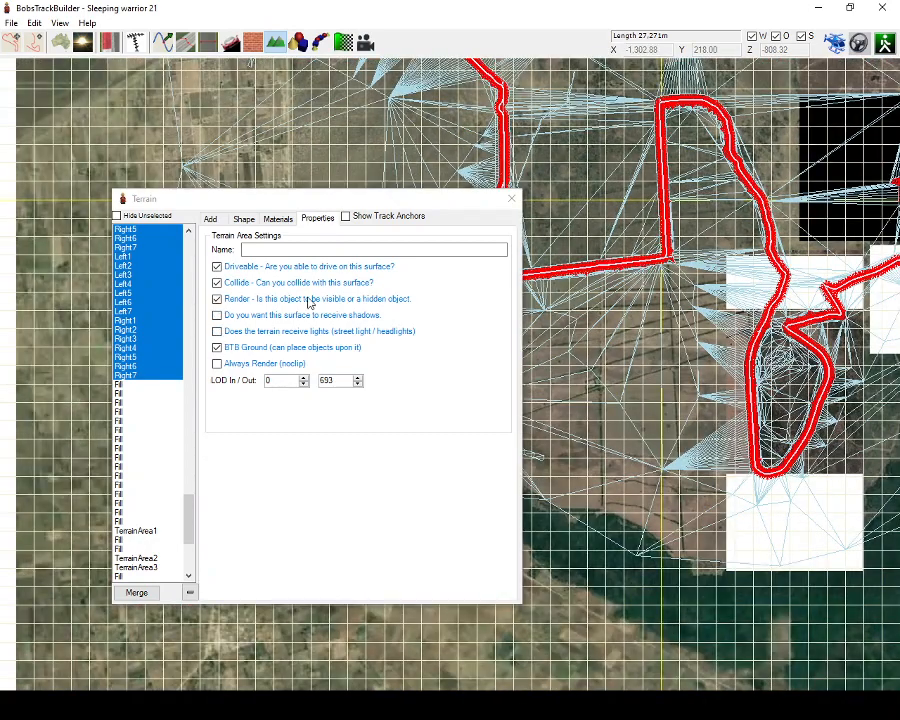
pyautogui.scroll(3, 638, 268)
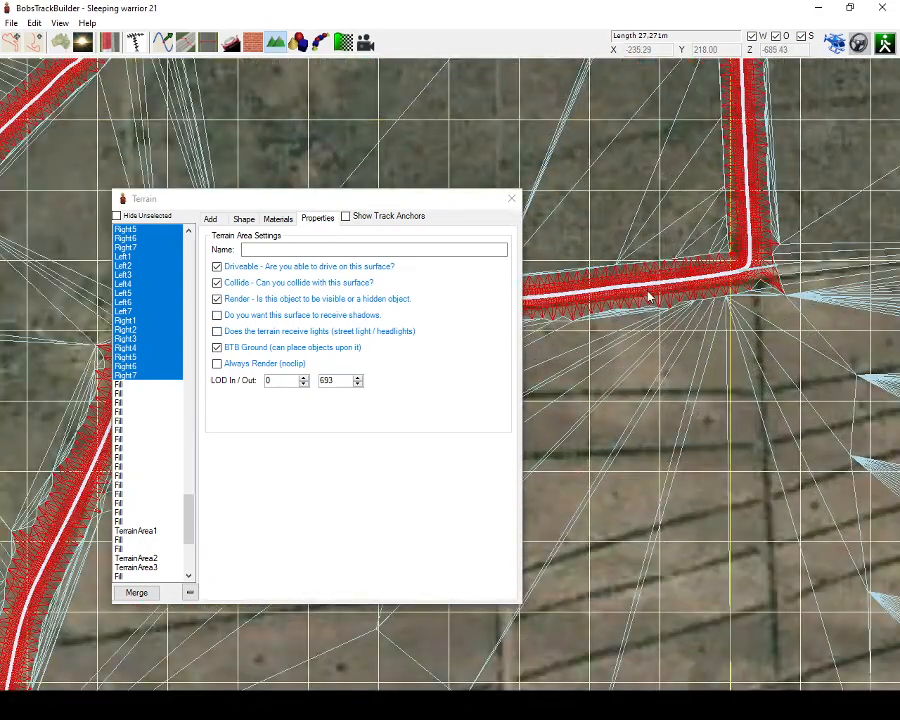
# Select the first Left1 and Left2 areas in turn and compare their positions at the start of the track.
pyautogui.moveTo(189, 505); pyautogui.dragTo(189, 235)
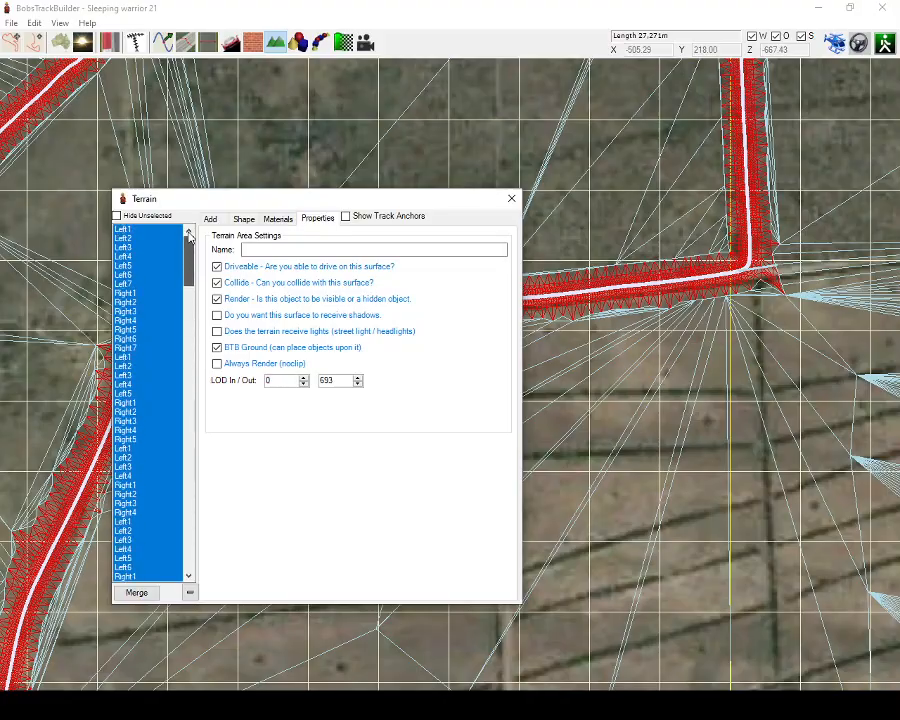
pyautogui.click(123, 229)
pyautogui.scroll(-5, 671, 283)
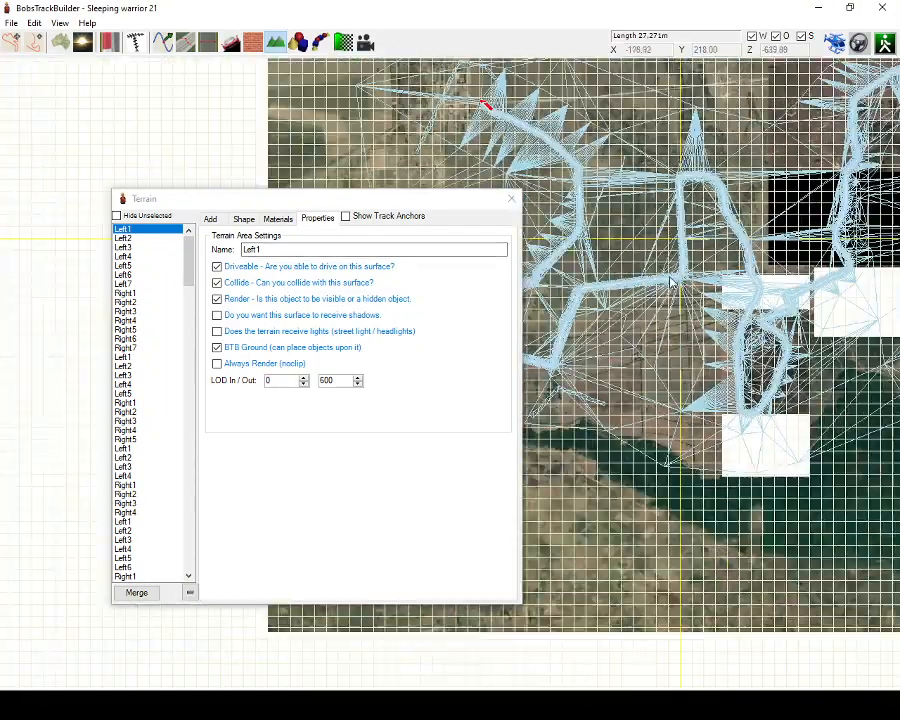
pyautogui.scroll(5, 512, 118)
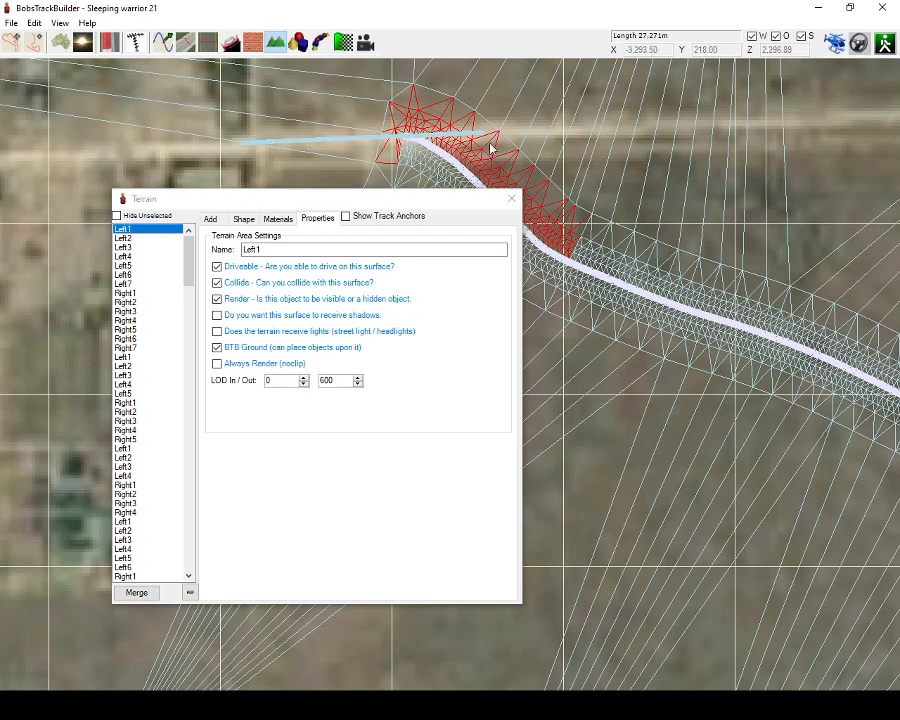
pyautogui.click(126, 238)
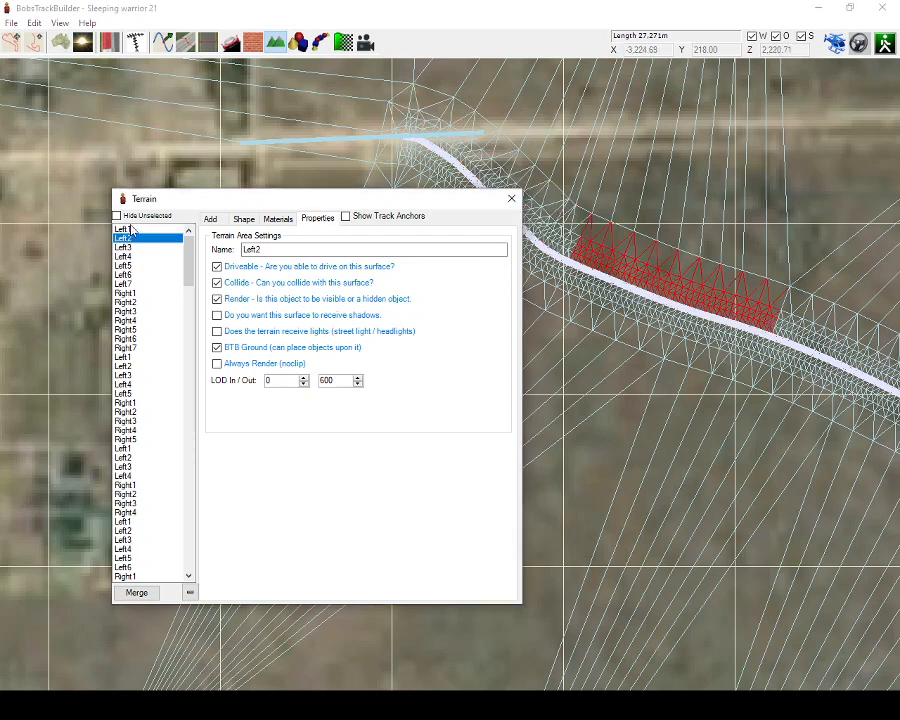
pyautogui.click(131, 230)
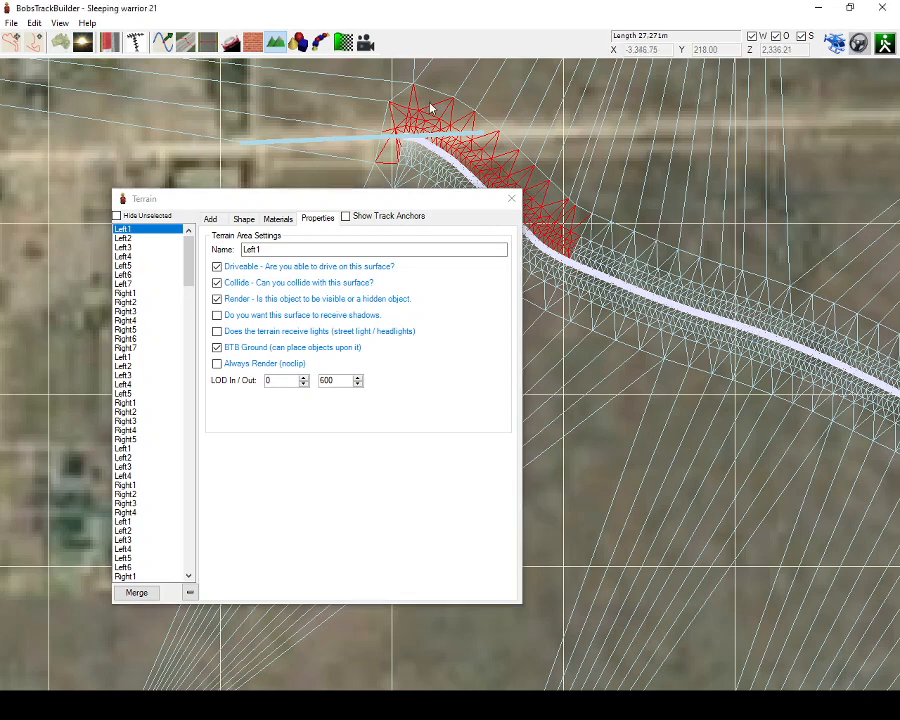
pyautogui.click(131, 238)
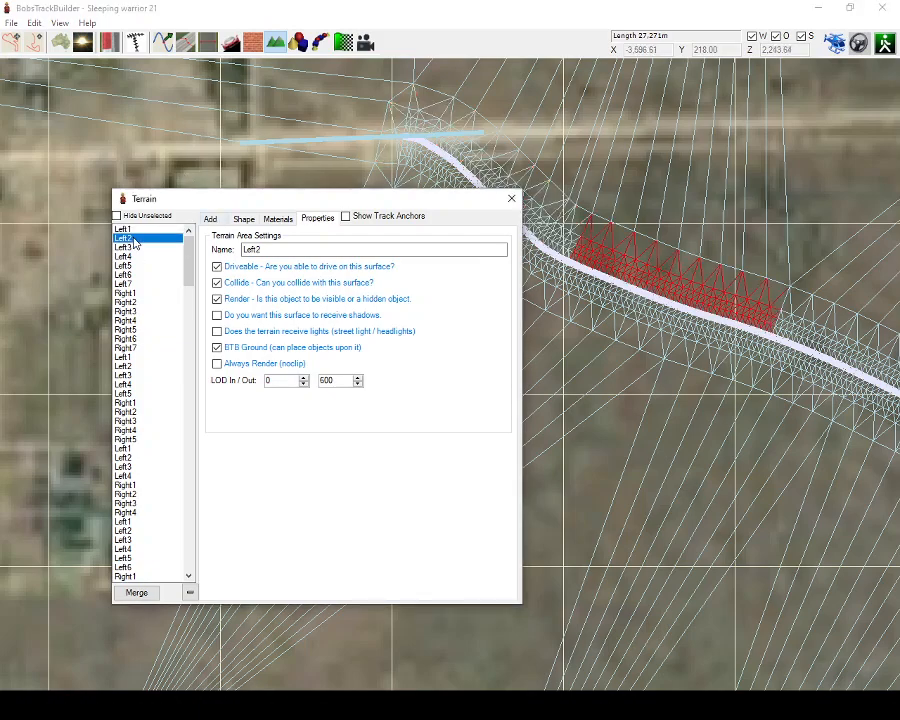
# Select the run of areas from the first Left1 down to Right3 of the third group and locate it on the map.
pyautogui.click(136, 276)
pyautogui.moveTo(135, 230); pyautogui.dragTo(158, 503)
pyautogui.scroll(-3, 730, 358)
pyautogui.scroll(-2, 743, 357)
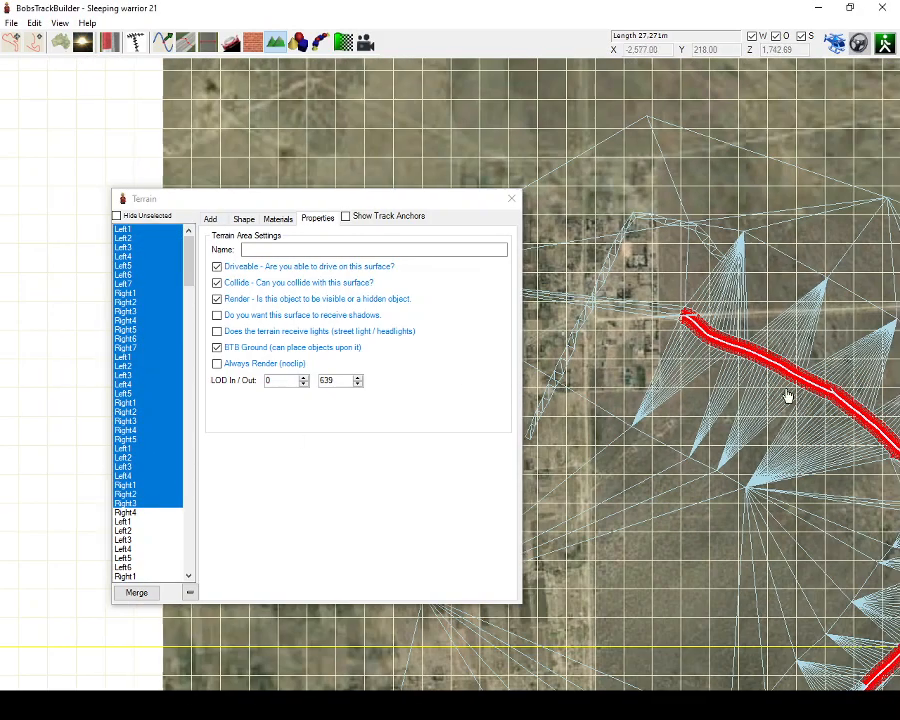
pyautogui.moveTo(788, 396); pyautogui.dragTo(636, 306, button='right')
# Select the first Left2 area and review the terrain shaping tools and the tracks available for adding terrain.
pyautogui.click(121, 231)
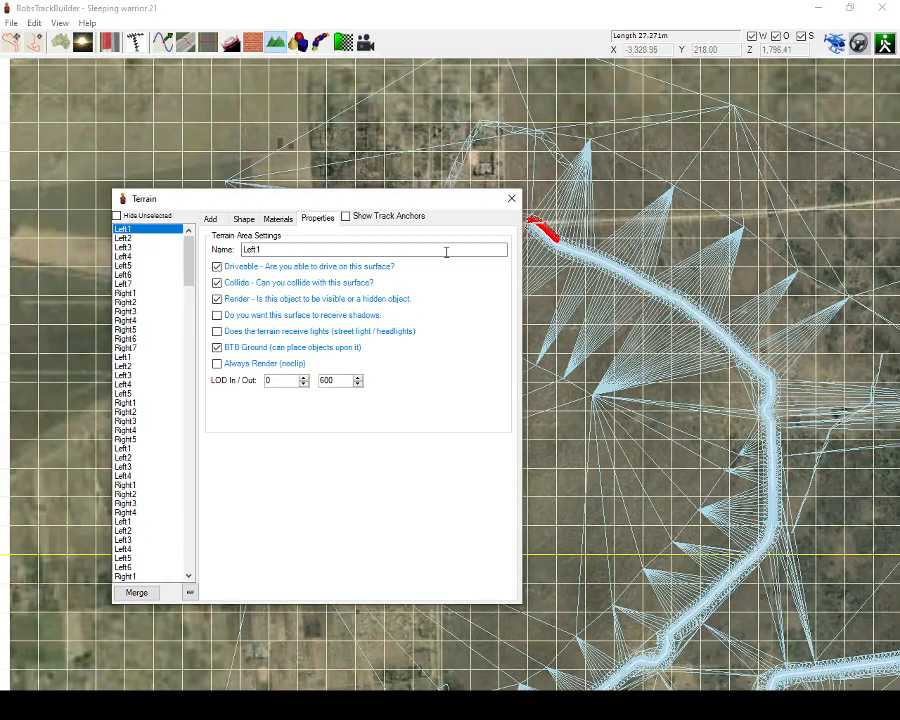
pyautogui.click(129, 239)
pyautogui.click(246, 220)
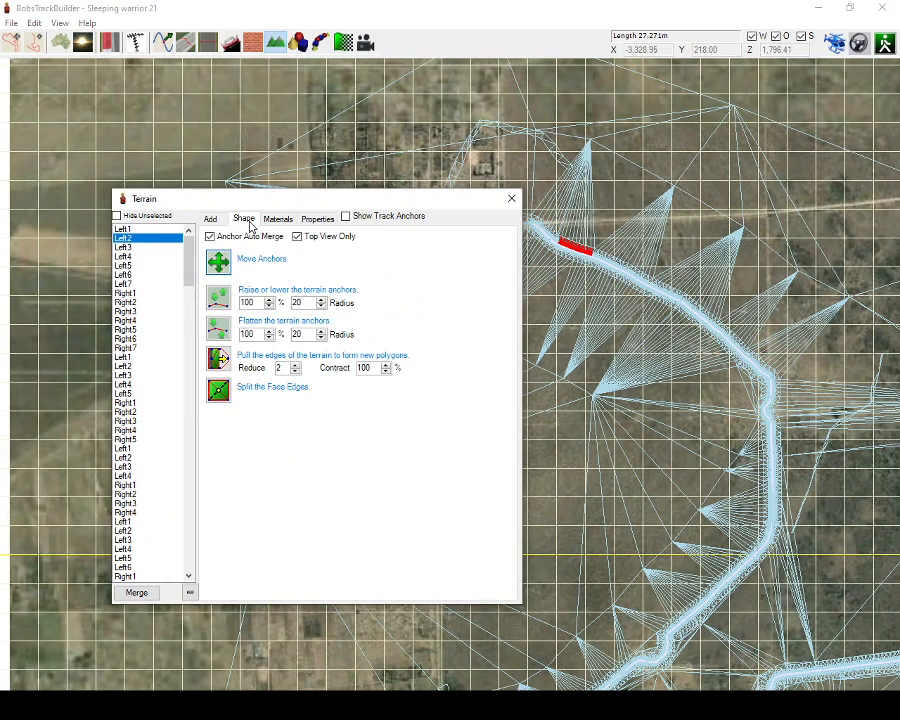
pyautogui.click(216, 219)
pyautogui.click(290, 282)
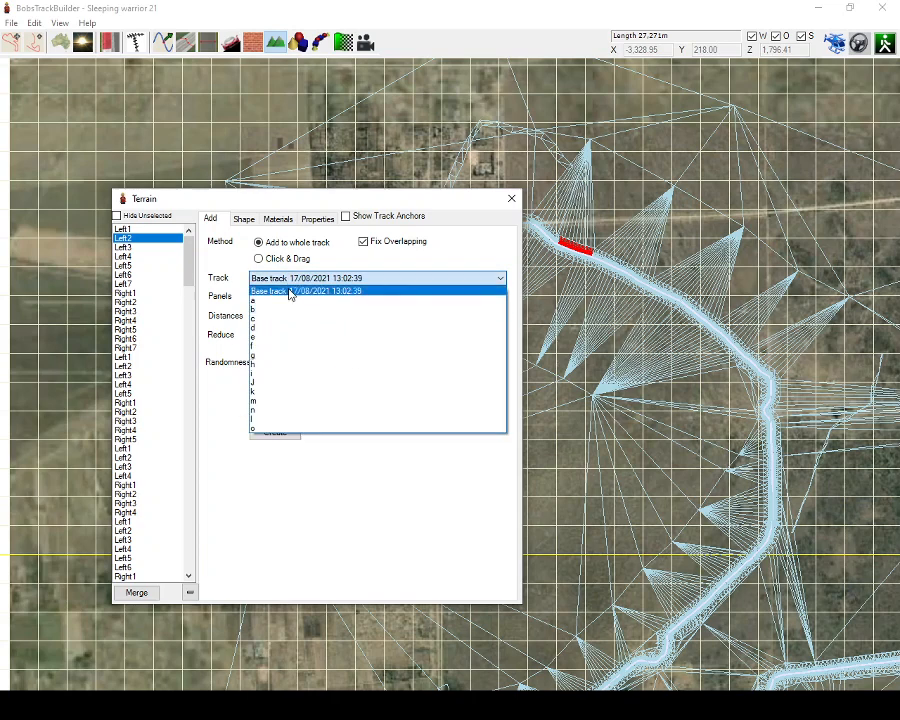
pyautogui.click(288, 289)
pyautogui.click(279, 284)
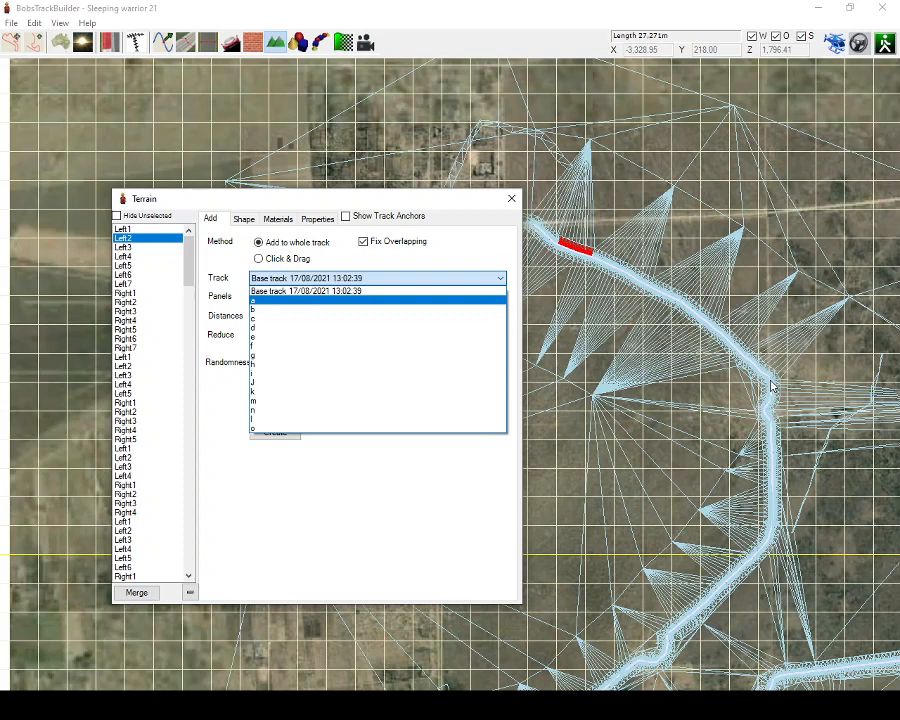
pyautogui.click(488, 290)
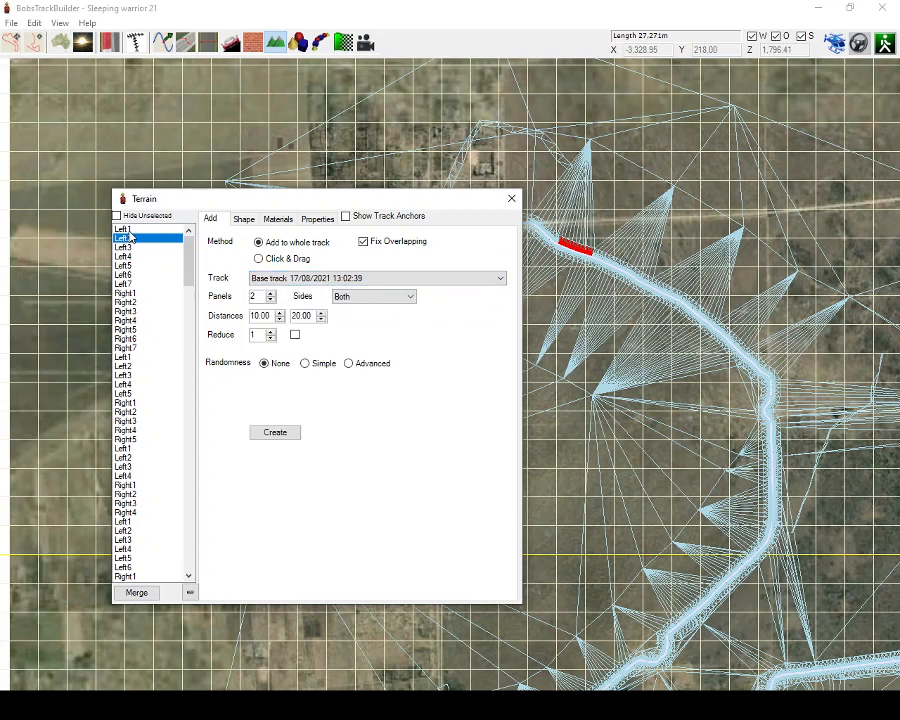
# Check the first Right1 area's properties and select the block of Fill areas just above TerrainArea1.
pyautogui.moveTo(130, 237); pyautogui.dragTo(141, 292)
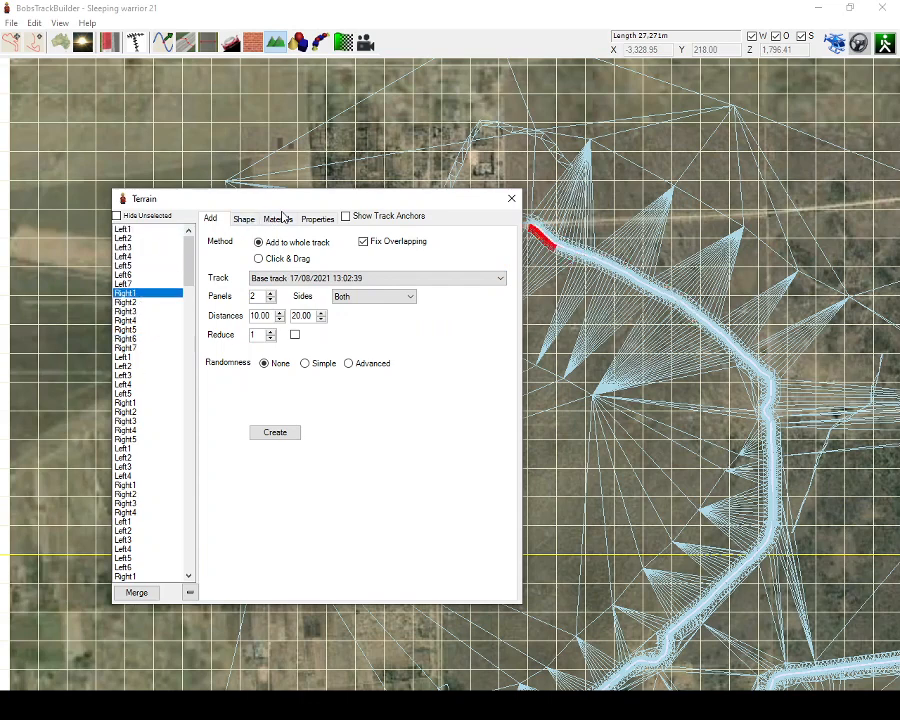
pyautogui.click(319, 219)
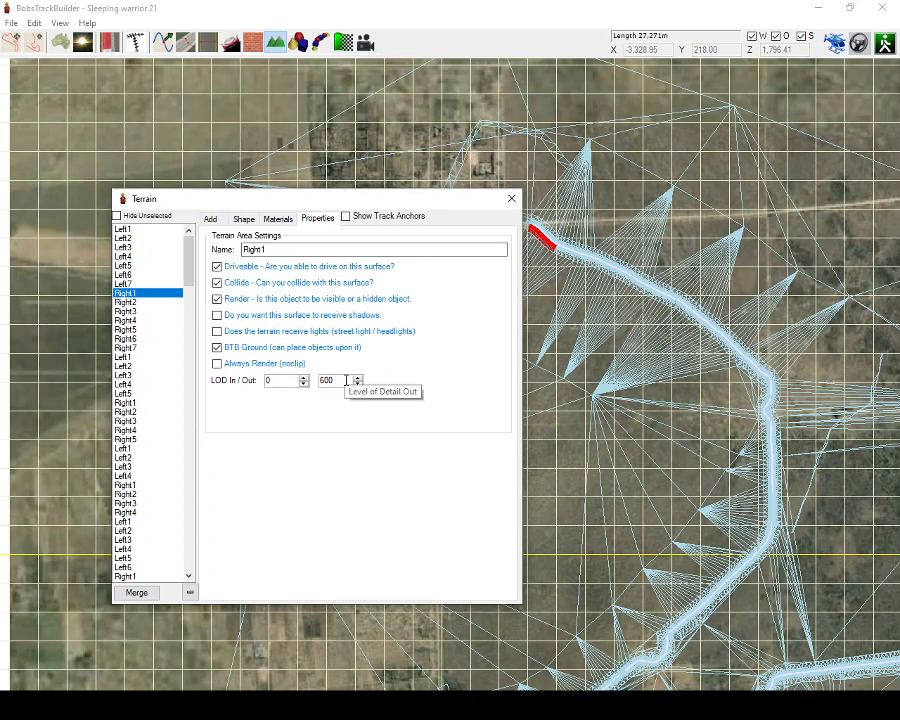
pyautogui.moveTo(195, 265); pyautogui.dragTo(197, 525)
pyautogui.scroll(-3, 190, 480)
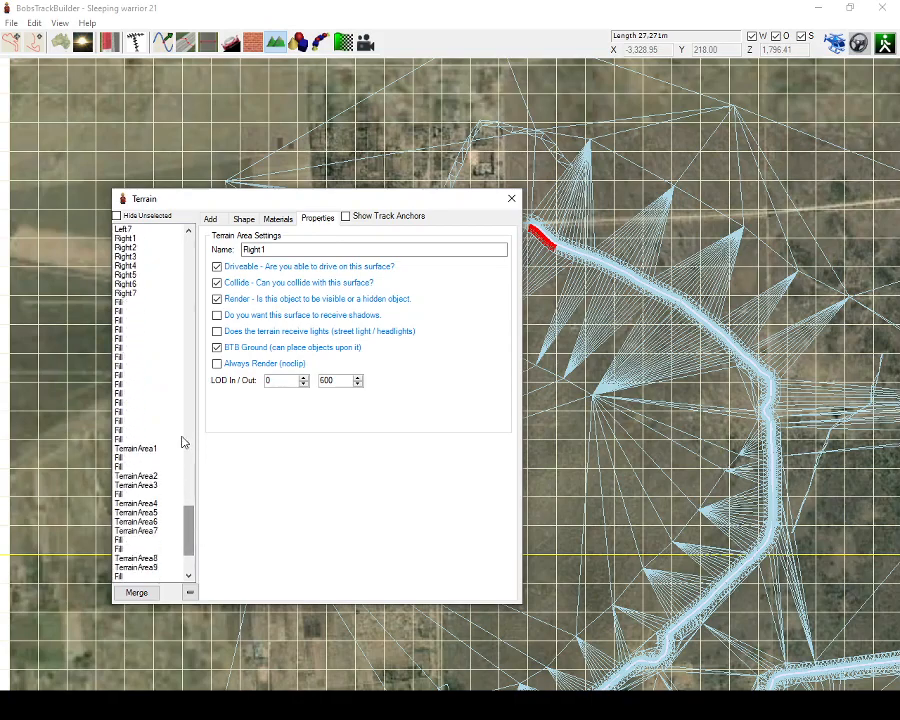
pyautogui.moveTo(137, 303); pyautogui.dragTo(142, 443)
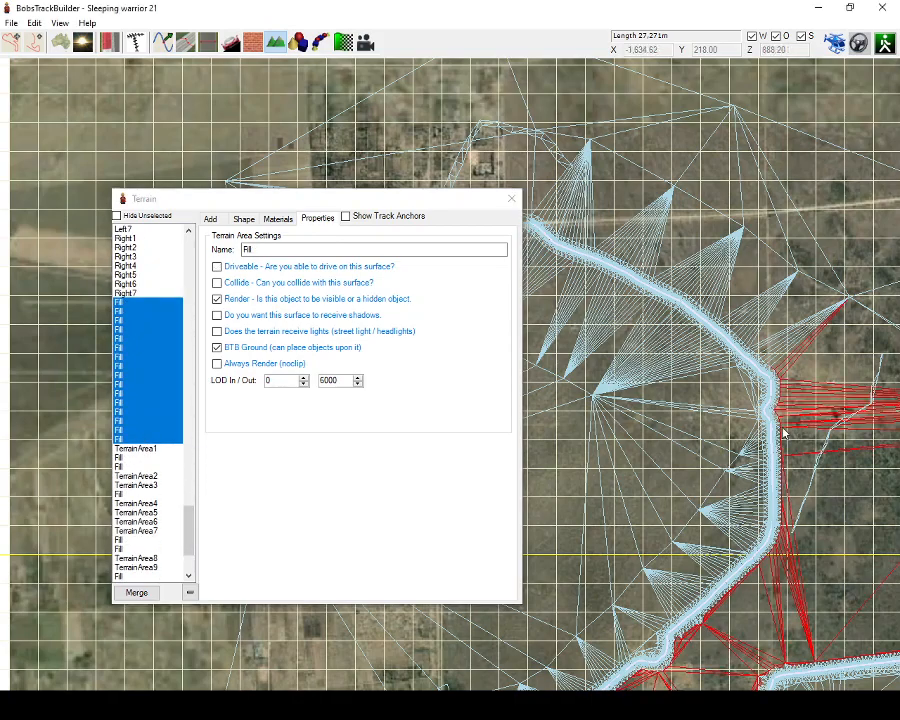
# Examine where the selected Fill areas lie between the track sections and inside the closed loop.
pyautogui.scroll(-4, 780, 431)
pyautogui.moveTo(830, 482); pyautogui.dragTo(636, 402, button='middle')
pyautogui.scroll(1, 691, 400)
pyautogui.scroll(2, 720, 418)
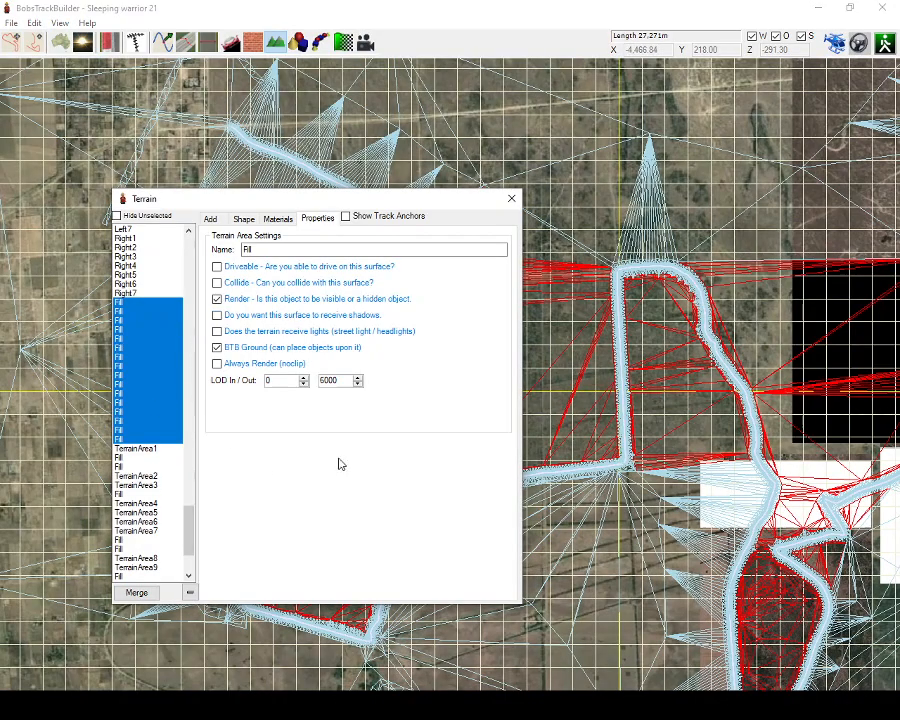
pyautogui.scroll(-4, 740, 420)
pyautogui.scroll(4, 762, 428)
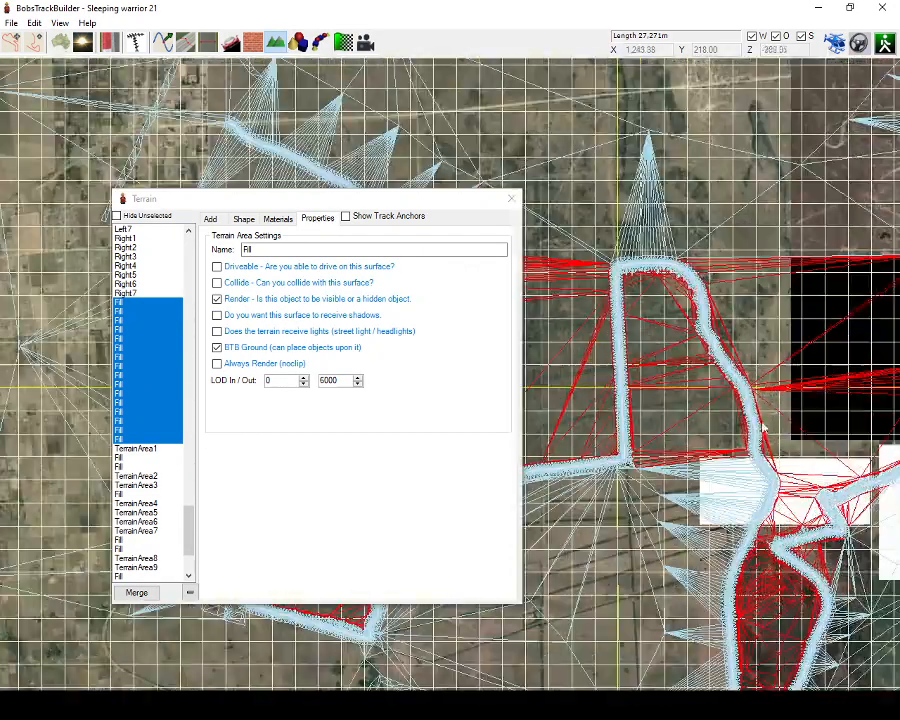
pyautogui.moveTo(752, 439); pyautogui.dragTo(712, 356, button='middle')
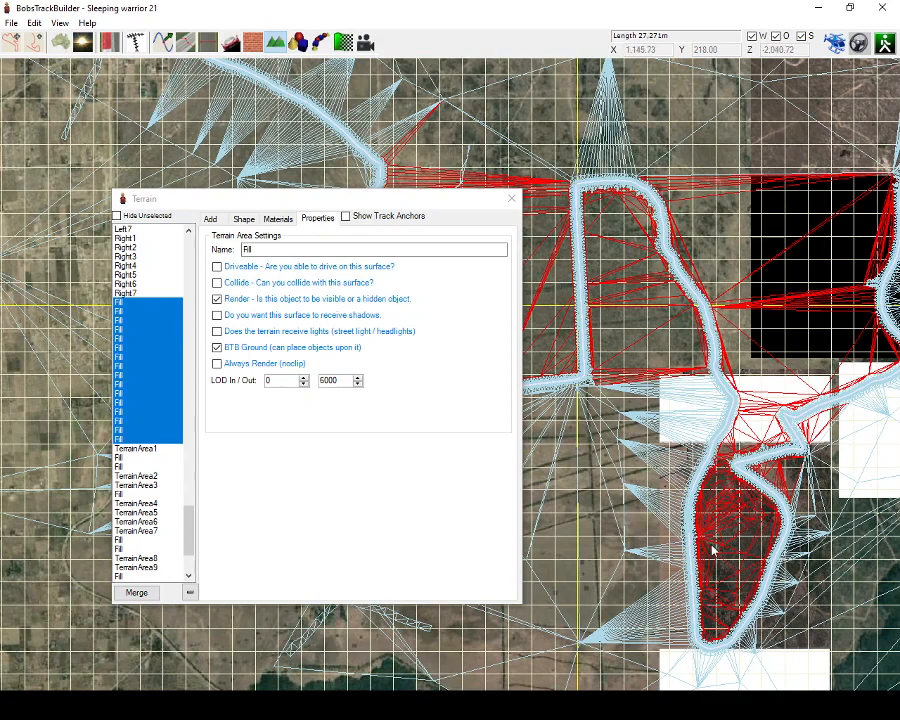
pyautogui.scroll(2, 713, 549)
pyautogui.scroll(-2, 742, 541)
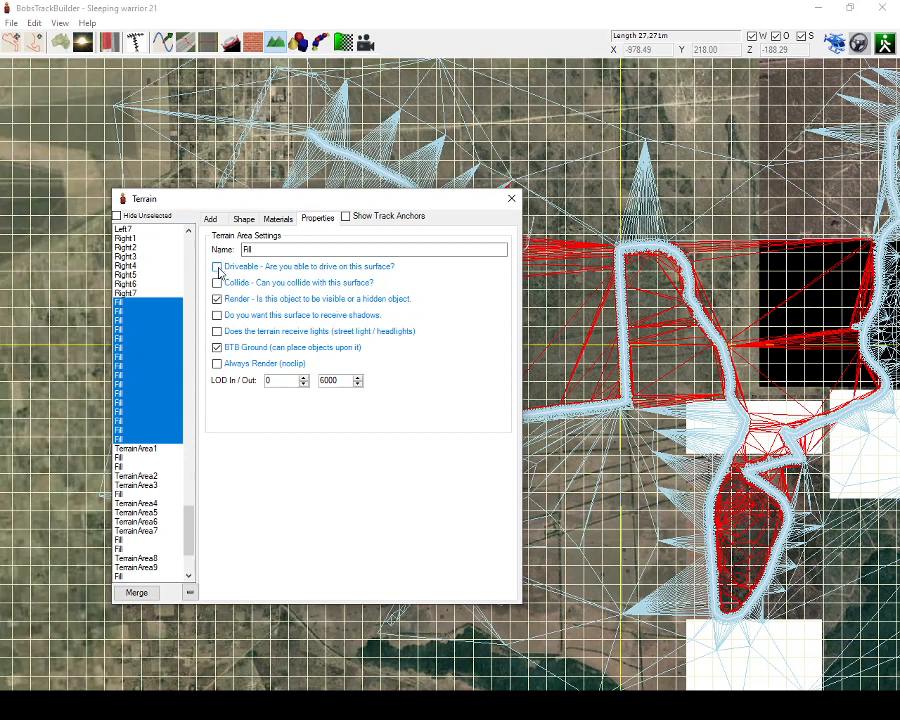
# Reselect the block of Fill areas above TerrainArea1 and hide all unselected terrain.
pyautogui.click(122, 292)
pyautogui.moveTo(120, 301); pyautogui.dragTo(138, 441)
pyautogui.click(117, 216)
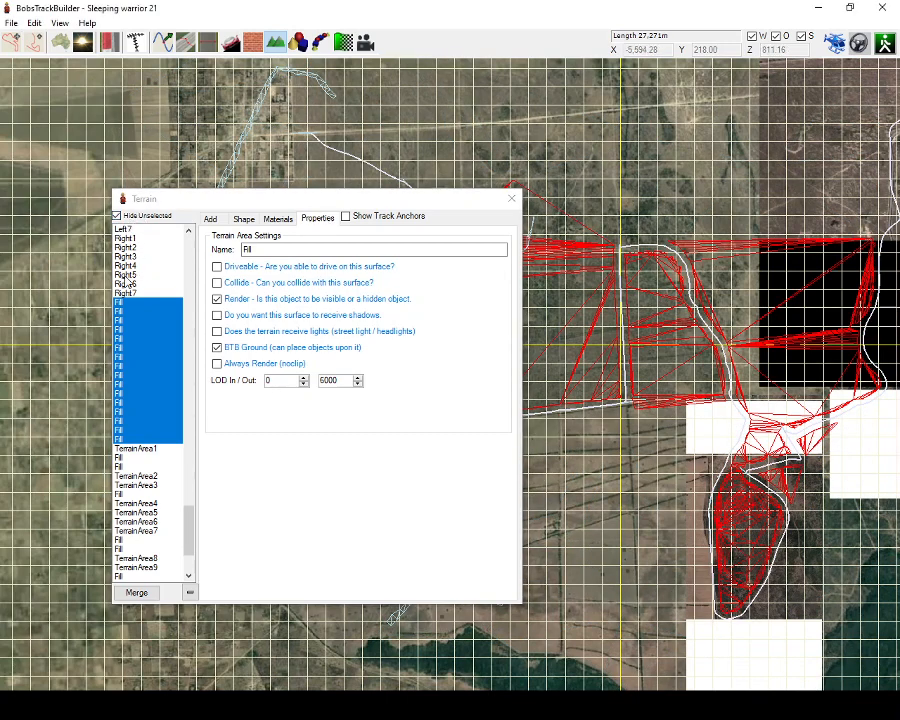
# Examine how the highlighted Fill areas cover the ground around the track, from close up and across the whole map.
pyautogui.scroll(3, 629, 290)
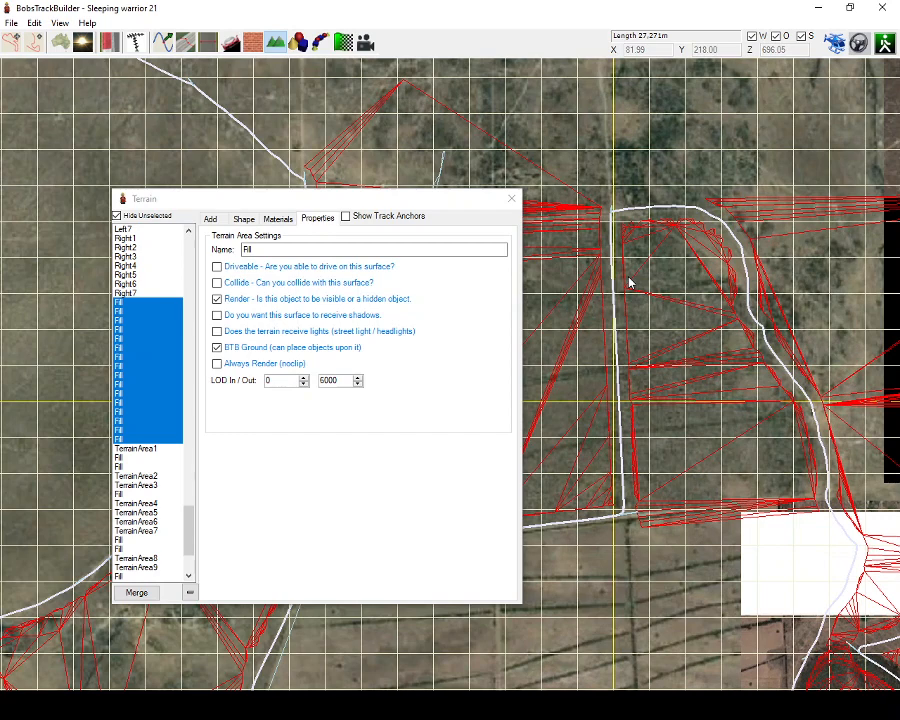
pyautogui.scroll(-2, 629, 283)
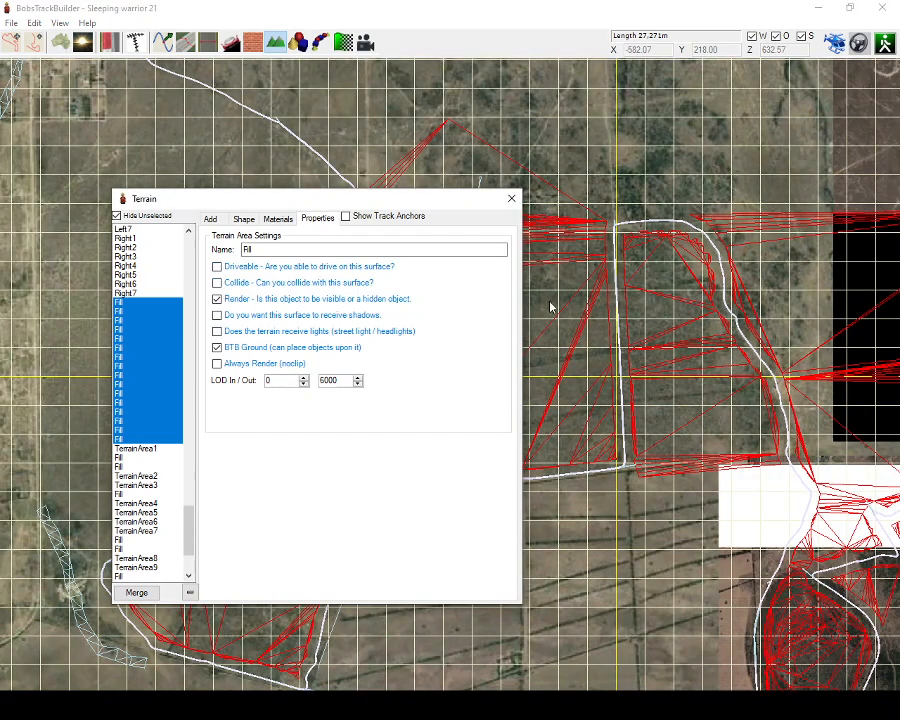
pyautogui.scroll(-4, 778, 395)
pyautogui.scroll(3, 778, 395)
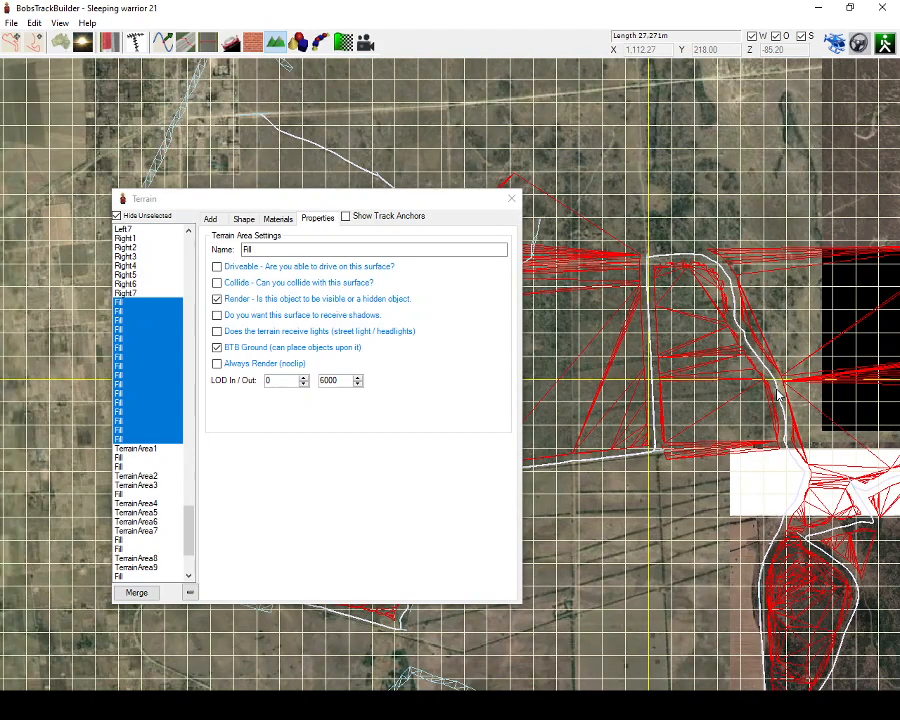
pyautogui.scroll(5, 778, 395)
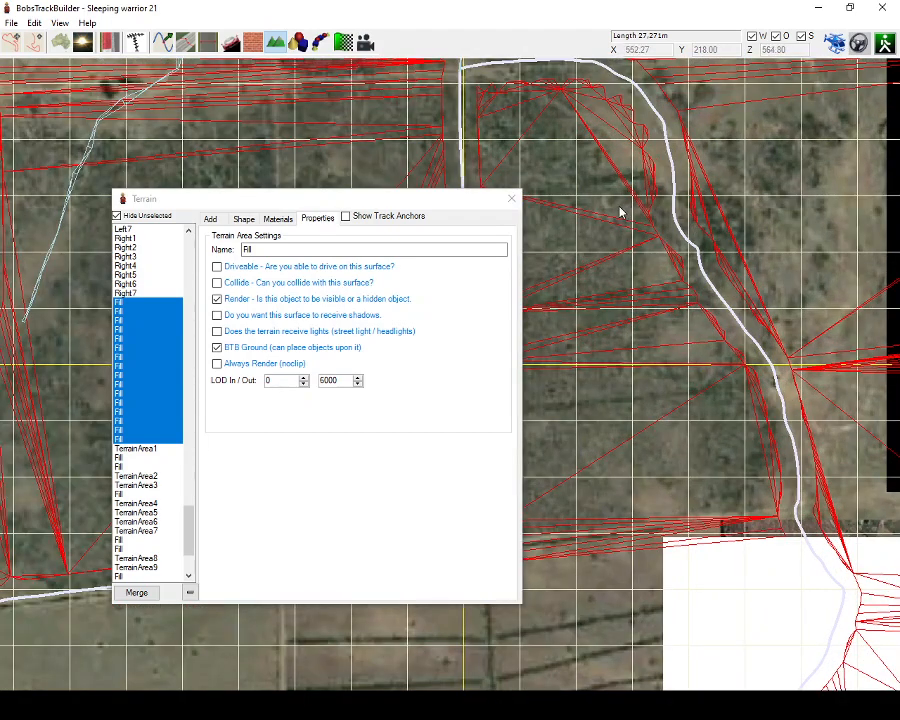
pyautogui.scroll(-4, 620, 212)
pyautogui.scroll(2, 620, 212)
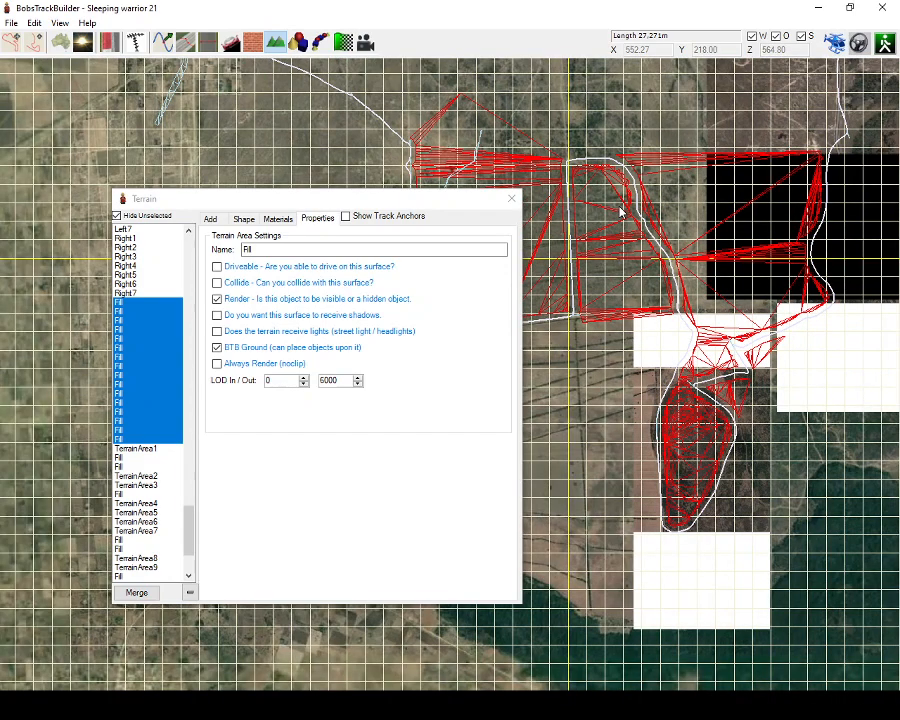
pyautogui.scroll(3, 620, 212)
pyautogui.scroll(-1, 620, 212)
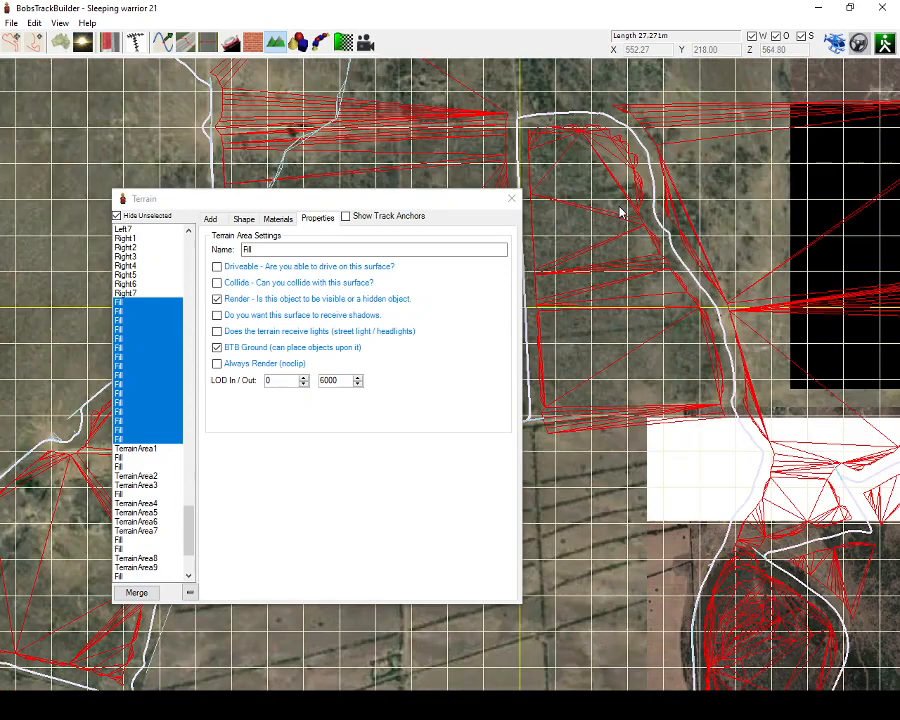
# Go through the first Fill areas below Right7 one at a time to locate each one on the map.
pyautogui.click(119, 302)
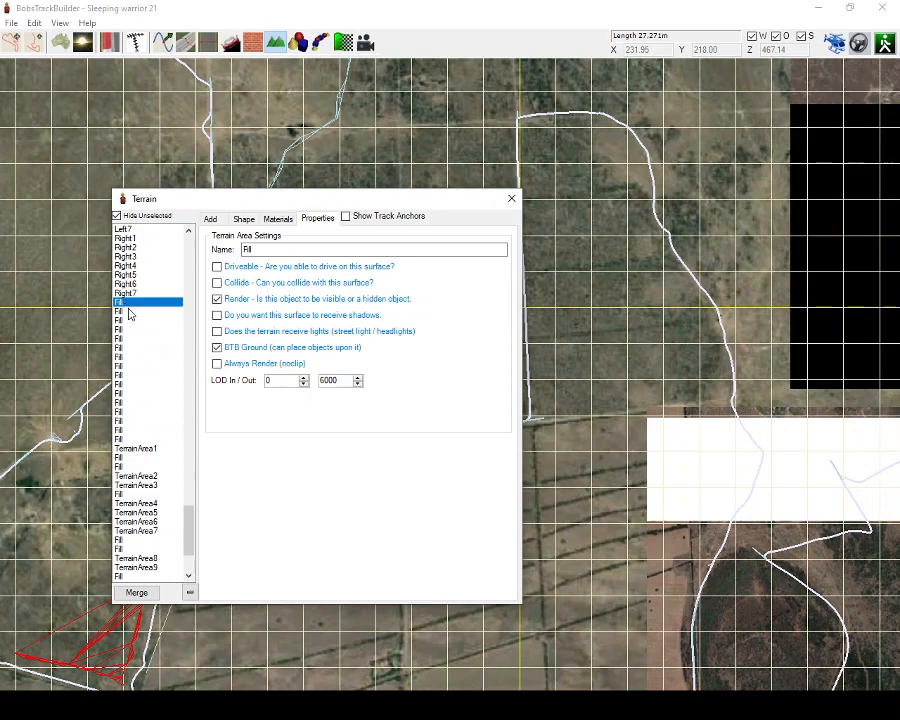
pyautogui.moveTo(618, 405); pyautogui.dragTo(782, 409, button='middle')
pyautogui.scroll(-3, 677, 376)
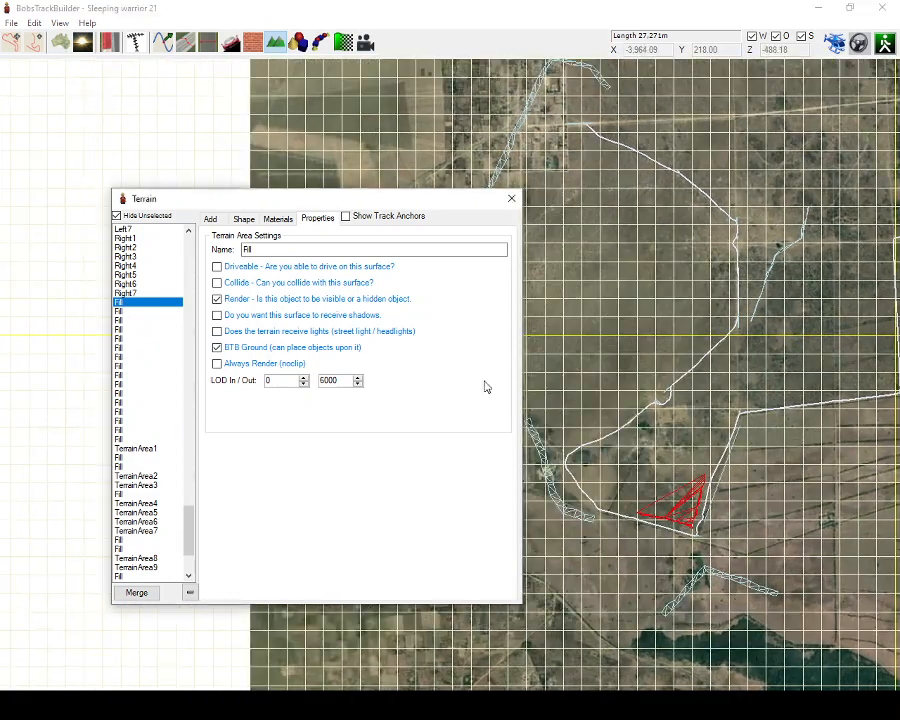
pyautogui.click(122, 311)
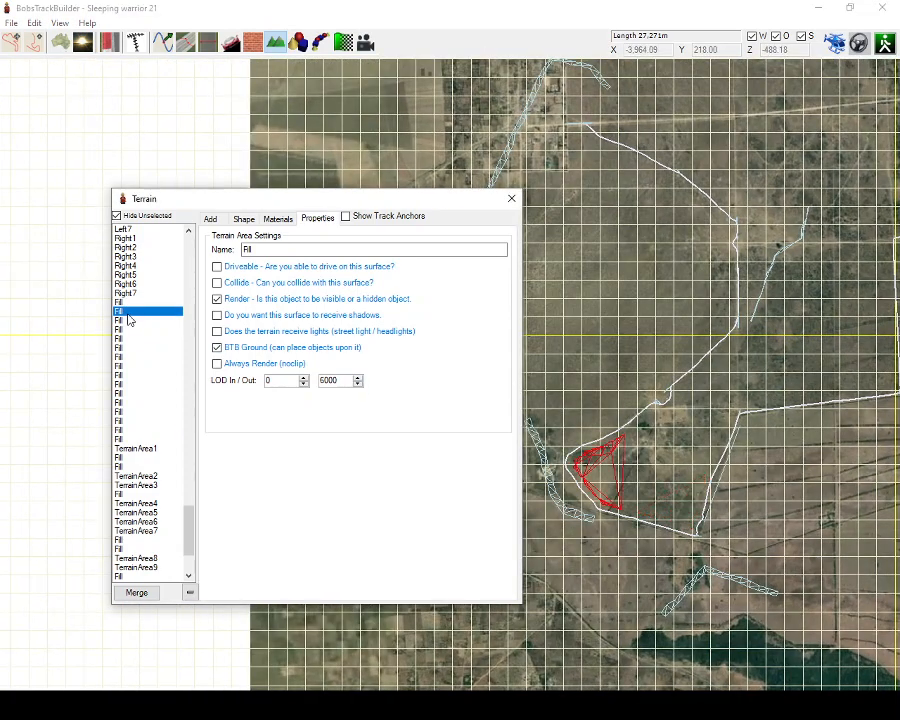
pyautogui.press('Down')
pyautogui.press('Down')
pyautogui.press('Down')
pyautogui.press('Down')
pyautogui.press('Down')
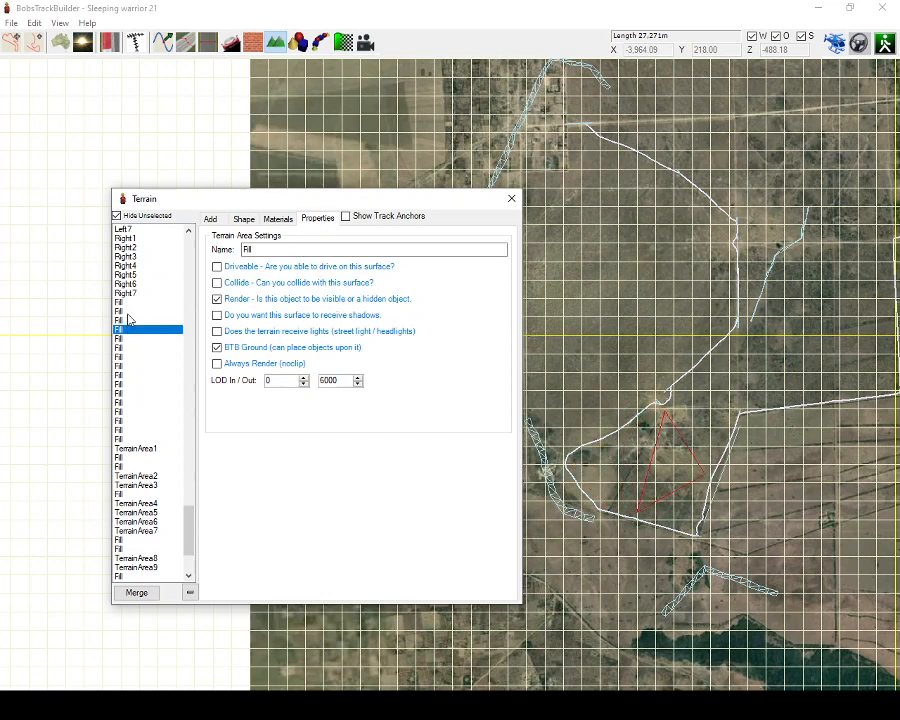
pyautogui.press('Up')
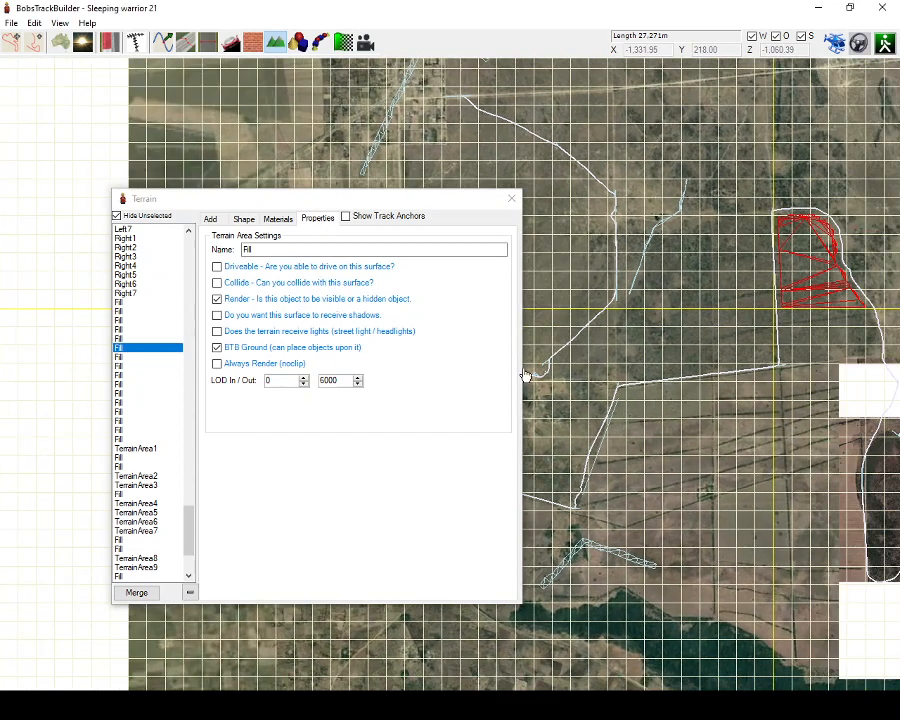
# Select the ninth Fill area below Right7 and inspect its mesh inside the closed loop of the track.
pyautogui.press('Down')
pyautogui.press('Down')
pyautogui.press('Down')
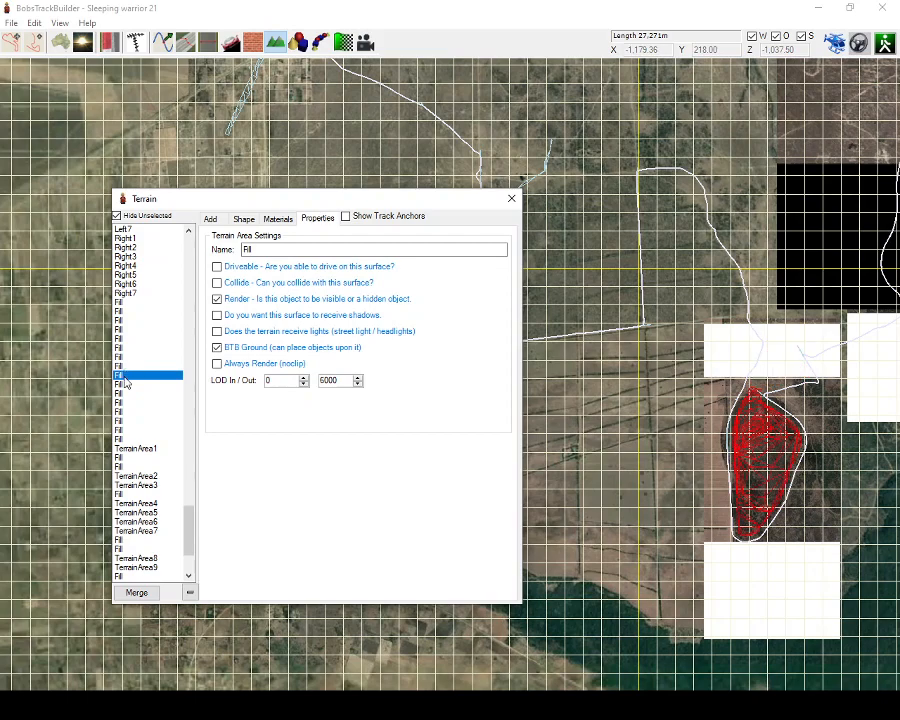
pyautogui.scroll(5, 770, 470)
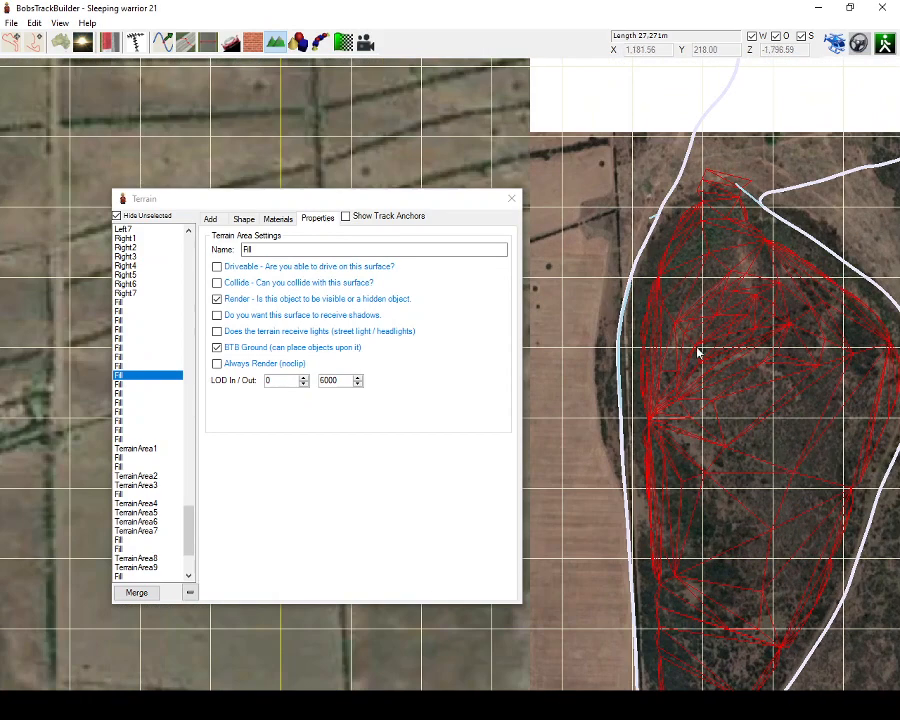
pyautogui.scroll(-3, 699, 352)
# Select the first eight Fill areas below Right7 and review their map locations and material settings.
pyautogui.moveTo(118, 303)
pyautogui.mouseDown()
pyautogui.moveTo(122, 377)
pyautogui.moveTo(124, 303)
pyautogui.mouseUp()
pyautogui.moveTo(671, 257); pyautogui.dragTo(749, 367, button='right')
pyautogui.scroll(-3, 749, 367)
pyautogui.scroll(-2, 749, 372)
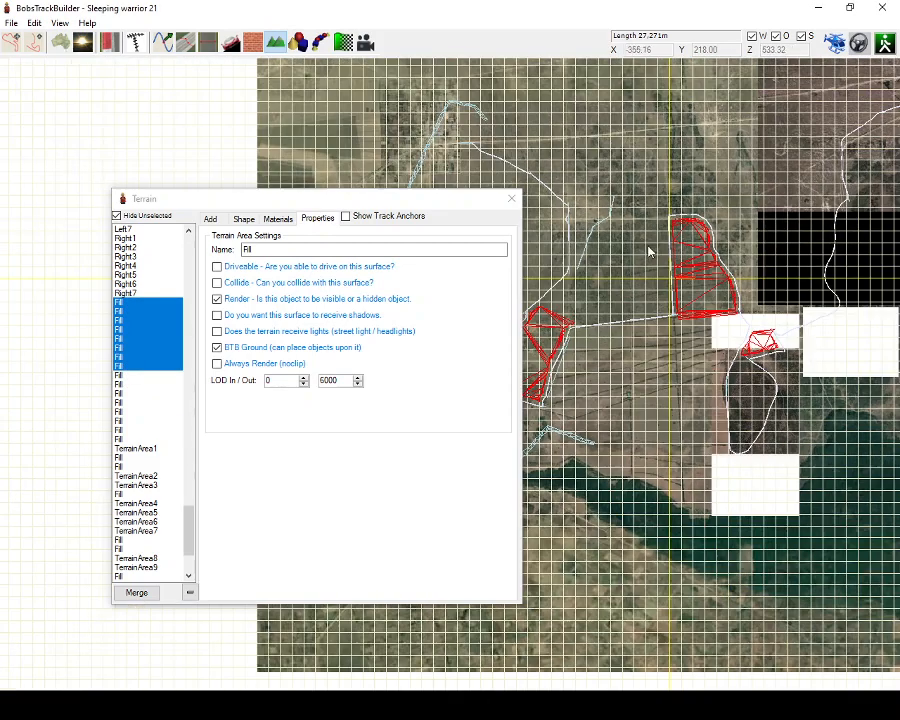
pyautogui.click(279, 219)
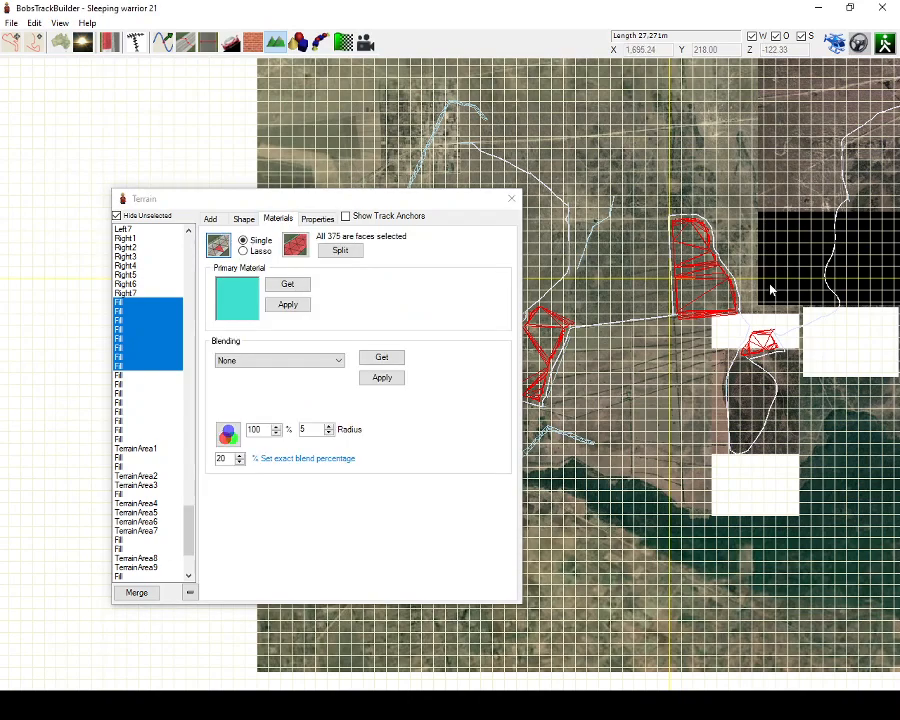
pyautogui.scroll(2, 655, 257)
pyautogui.scroll(-5, 667, 237)
pyautogui.moveTo(654, 188); pyautogui.dragTo(610, 290, button='right')
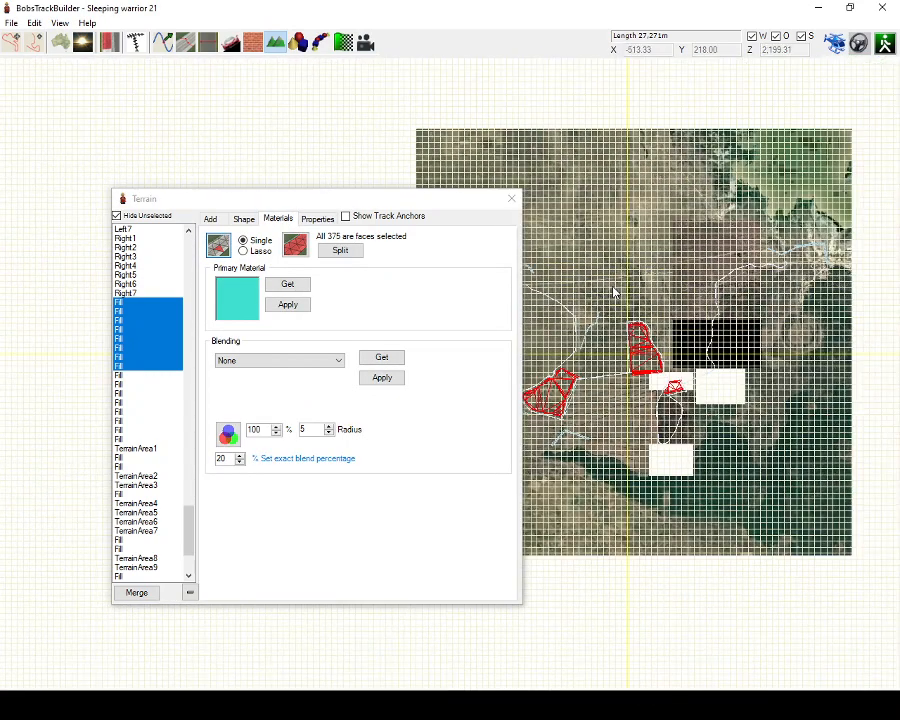
# Inspect the terrain of the first eight Fill areas in the 3D view.
pyautogui.scroll(3, 635, 305)
pyautogui.press('space')
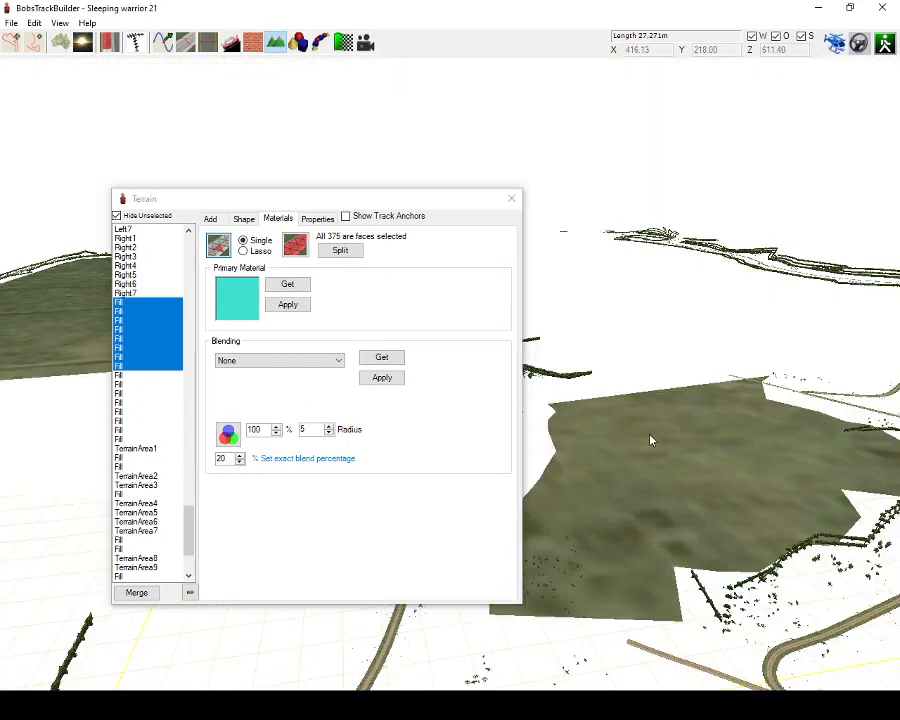
pyautogui.scroll(-3, 666, 410)
pyautogui.moveTo(667, 410); pyautogui.dragTo(655, 418, button='right')
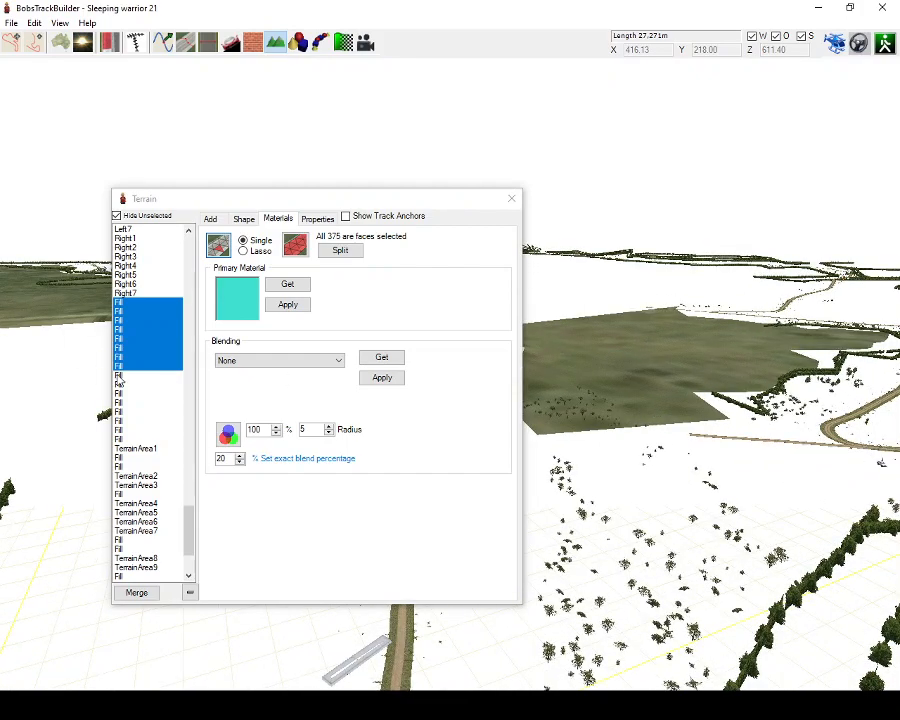
# Select the ninth Fill area and examine its hill terrain in 3D and its mesh on the map.
pyautogui.click(119, 376)
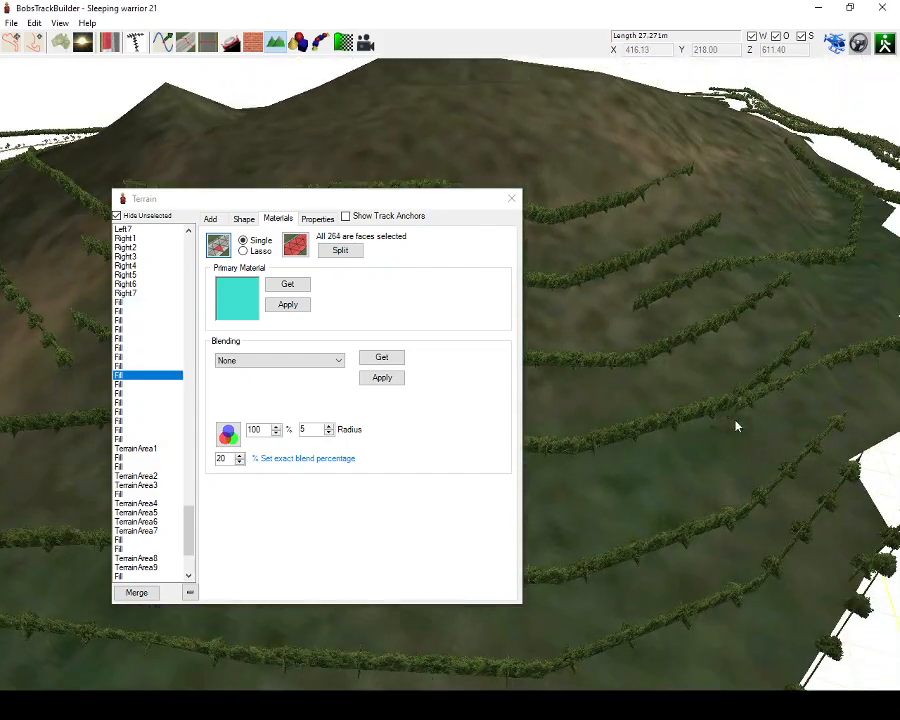
pyautogui.press('space')
pyautogui.scroll(5, 700, 480)
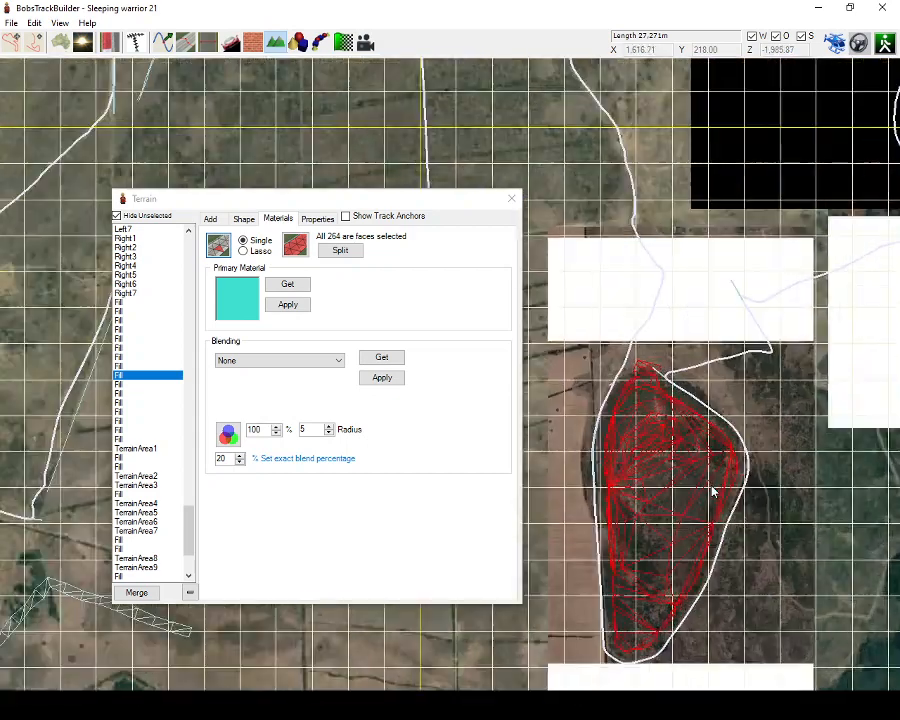
pyautogui.scroll(2, 705, 460)
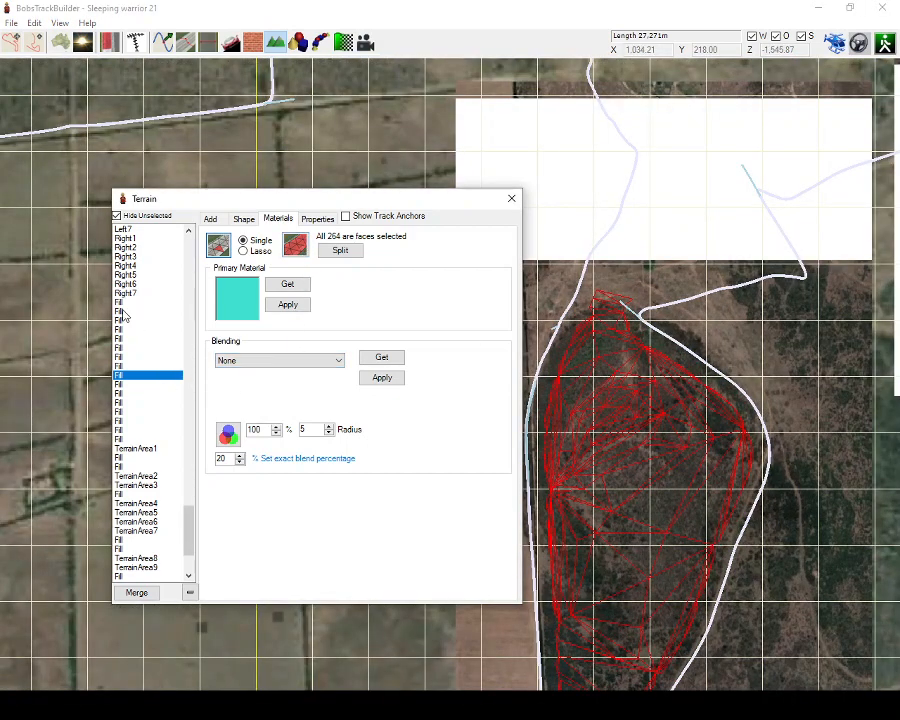
# Compare the mesh of the first eight Fill areas with that of the ninth Fill area on the map.
pyautogui.moveTo(120, 302); pyautogui.dragTo(122, 368)
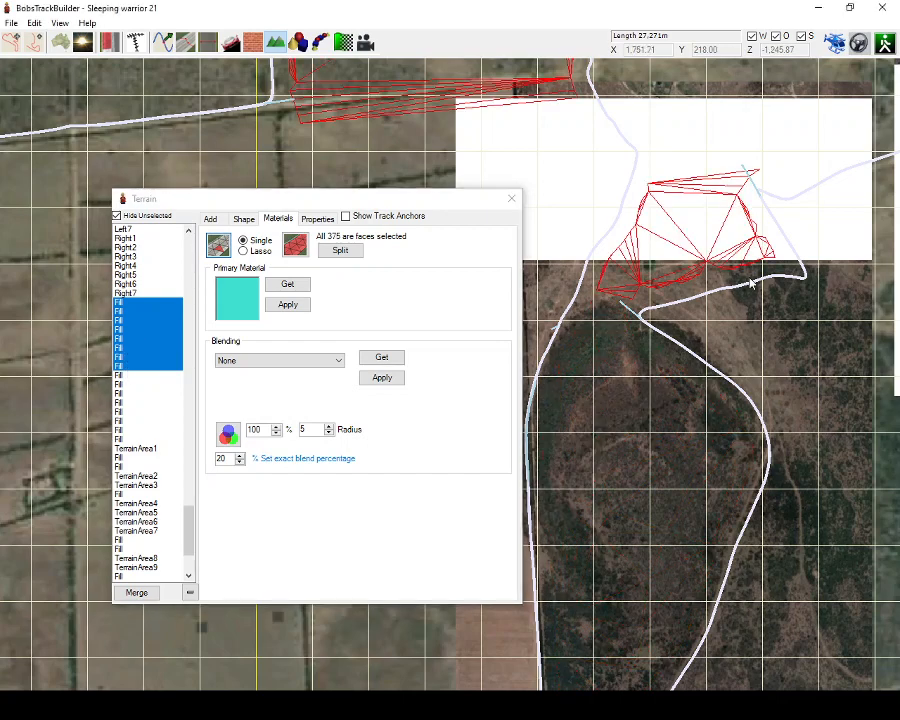
pyautogui.scroll(-1, 747, 281)
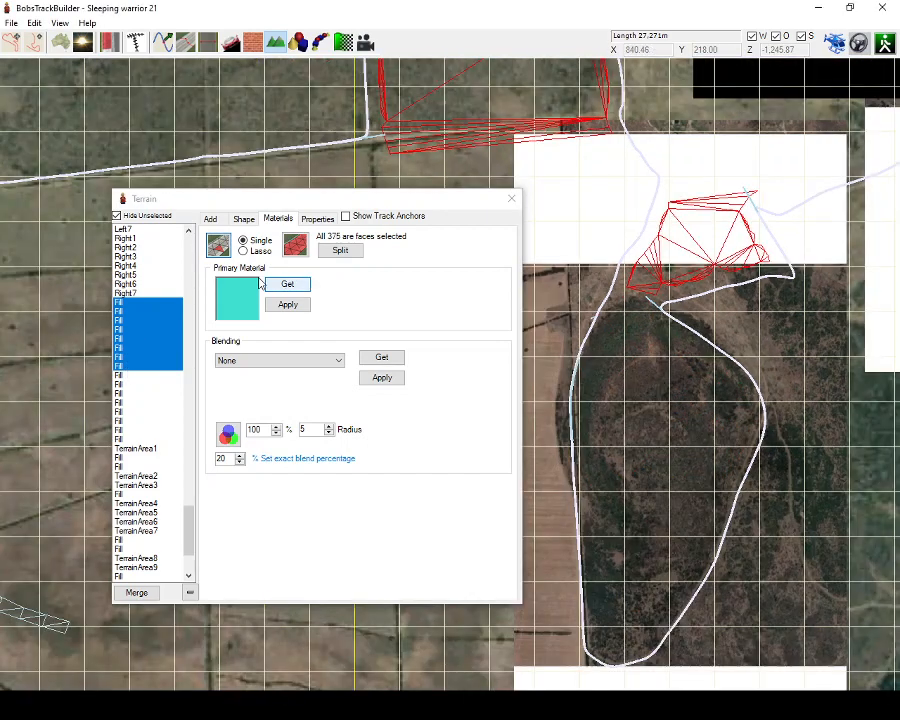
pyautogui.click(123, 375)
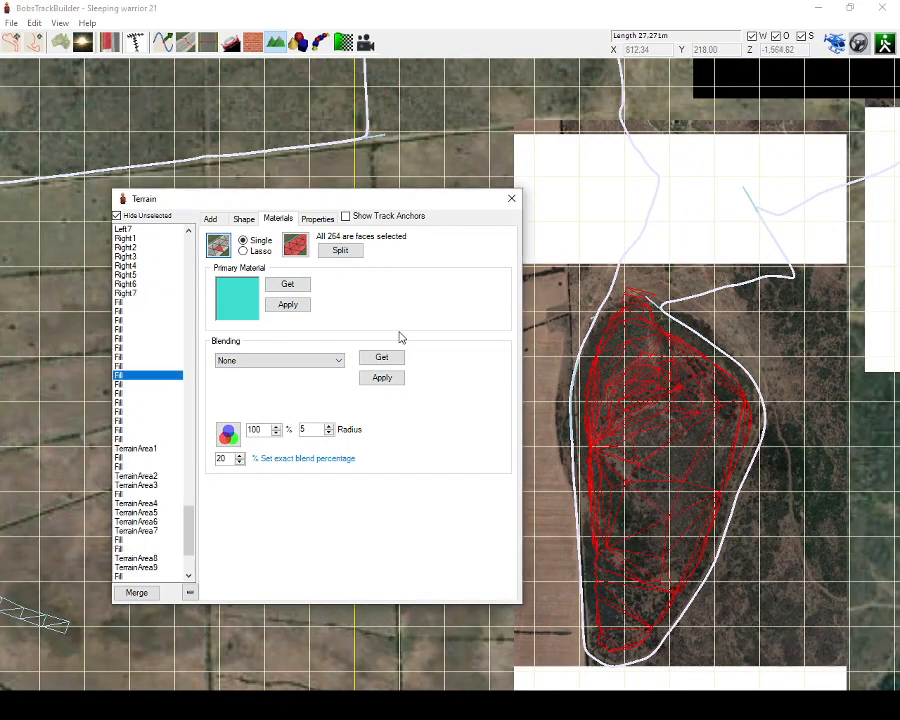
pyautogui.scroll(-1, 709, 357)
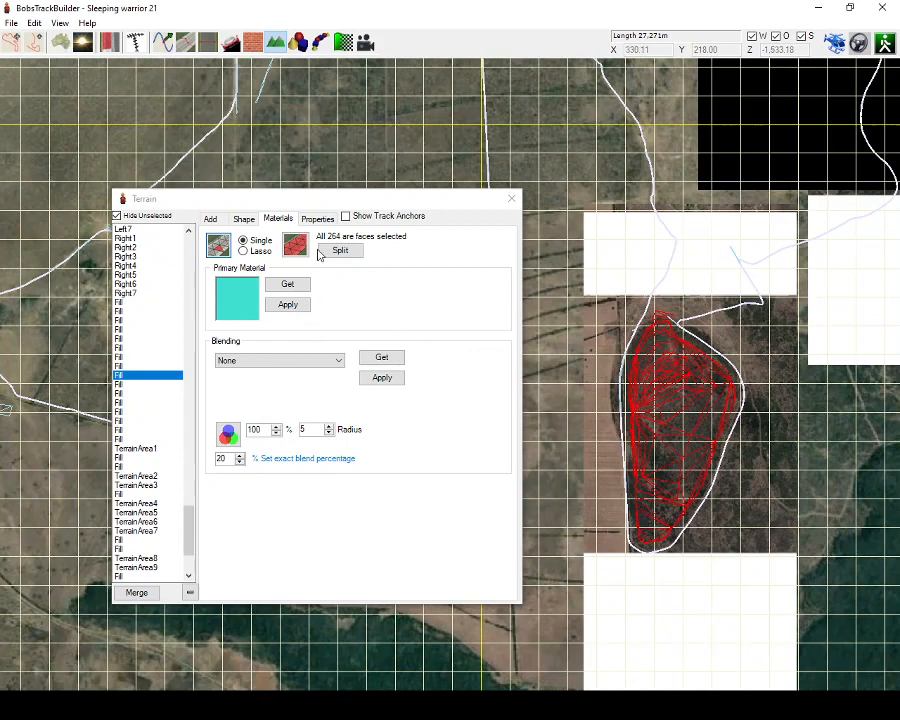
# Check the ninth Fill area's properties, a group of lower Fill areas, and the block from TerrainArea1 to TerrainArea5.
pyautogui.click(317, 218)
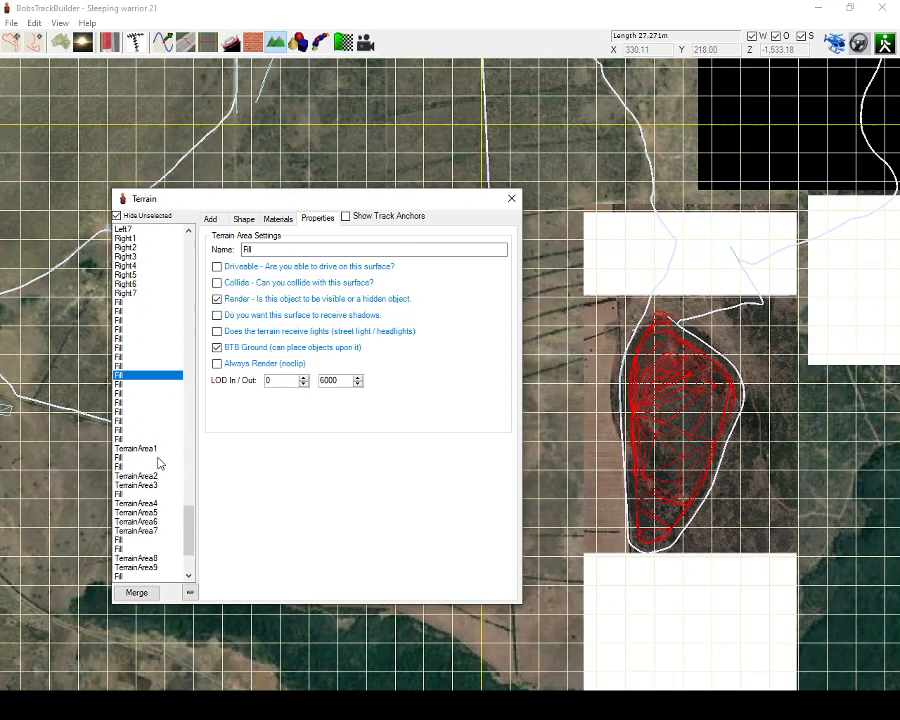
pyautogui.keyDown('shift'); pyautogui.click(148, 429); pyautogui.keyUp('shift')
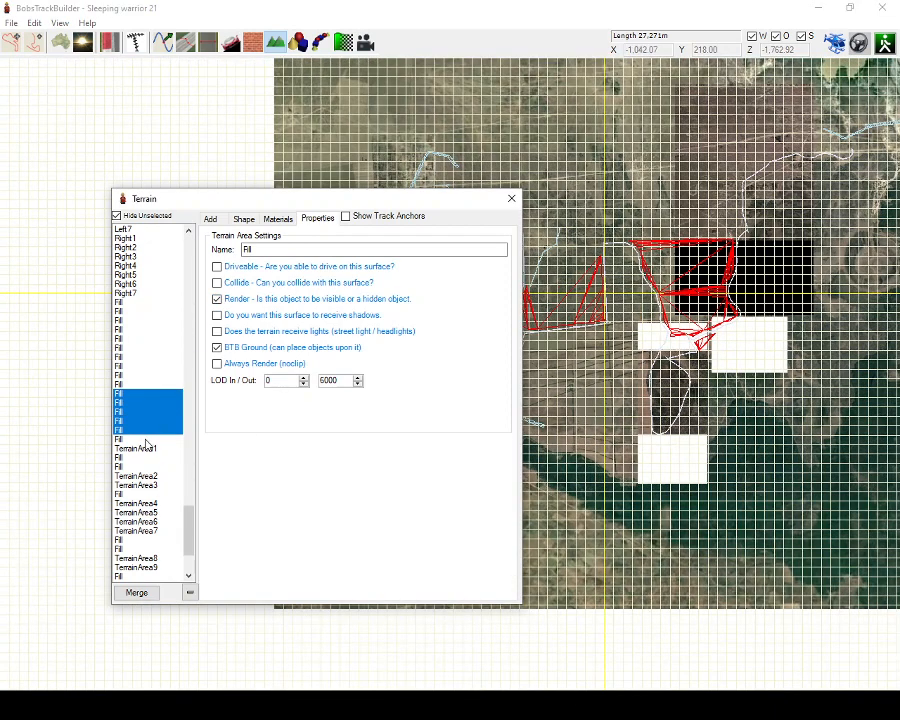
pyautogui.moveTo(147, 448); pyautogui.dragTo(147, 512)
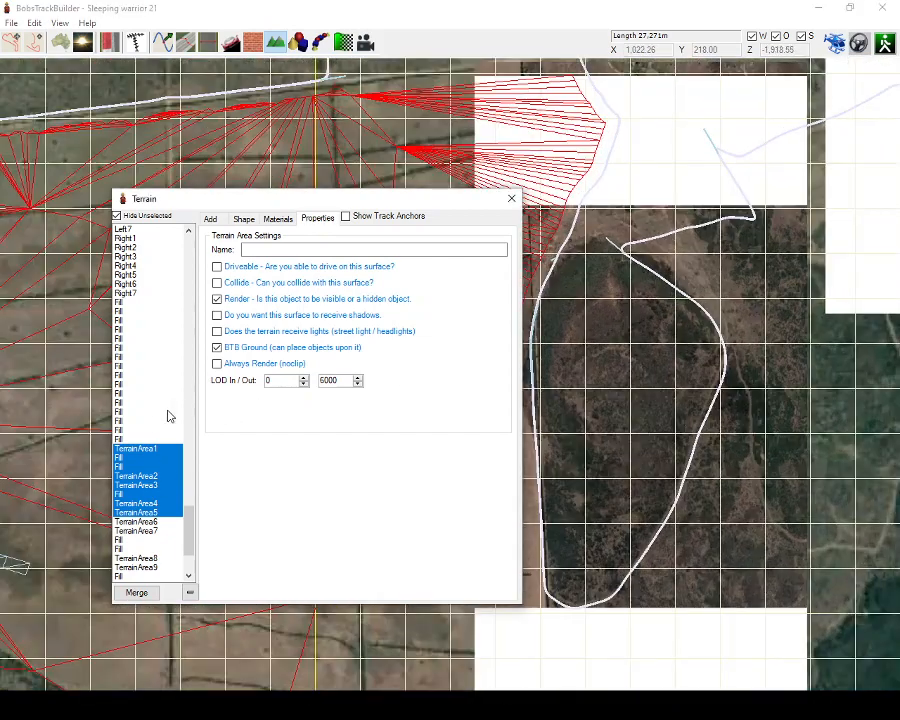
# Step back through the Fill areas and select the one that fills the inside of the closed track loop.
pyautogui.click(155, 411)
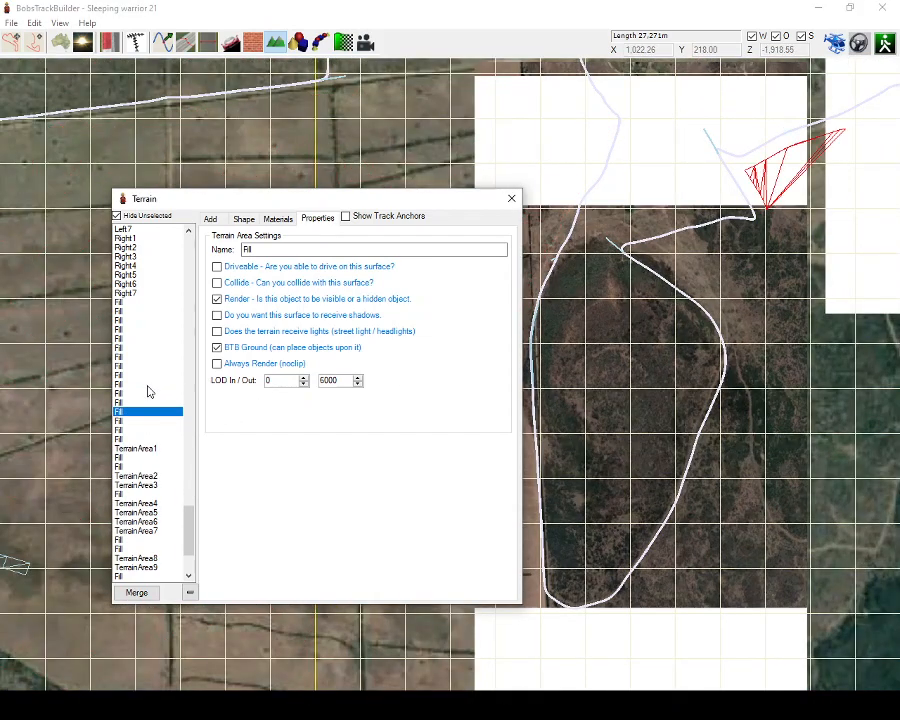
pyautogui.press('Up')
pyautogui.press('Up')
pyautogui.press('Up')
pyautogui.press('Up')
pyautogui.press('Up')
pyautogui.press('Down')
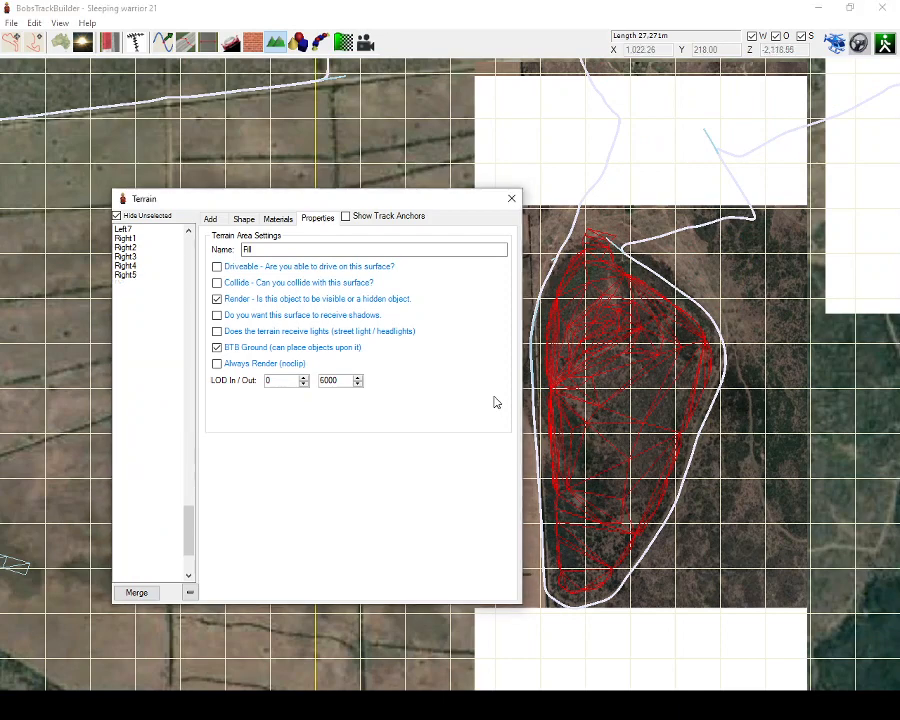
# Switch to the sw mountains folder in File Explorer and view the relief images 2.png and 3.png, keeping the Terrain window out of the way.
pyautogui.moveTo(479, 200); pyautogui.dragTo(467, 198)
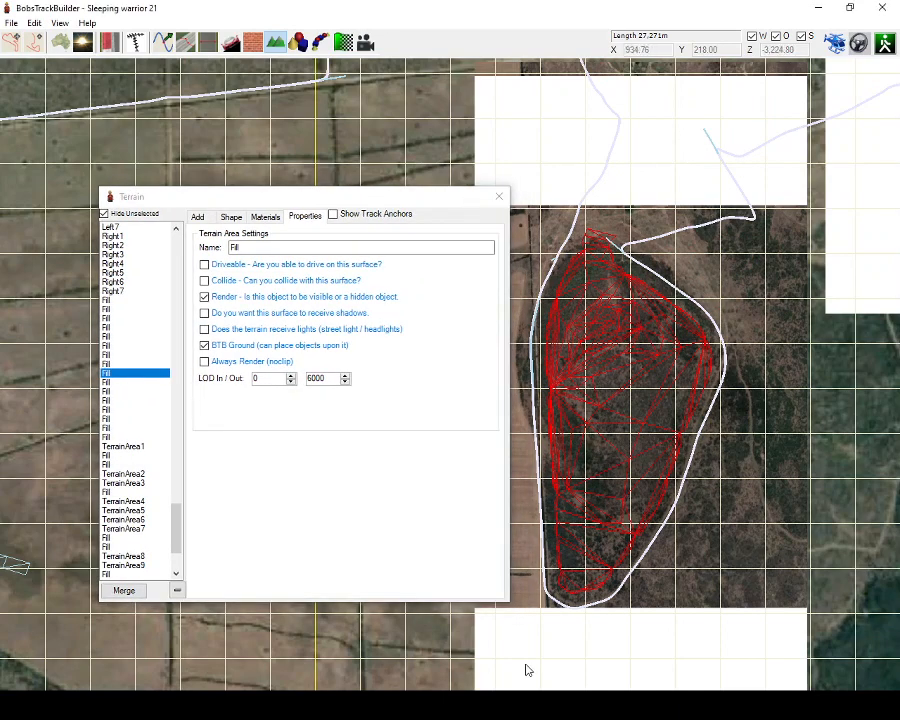
pyautogui.moveTo(476, 643)
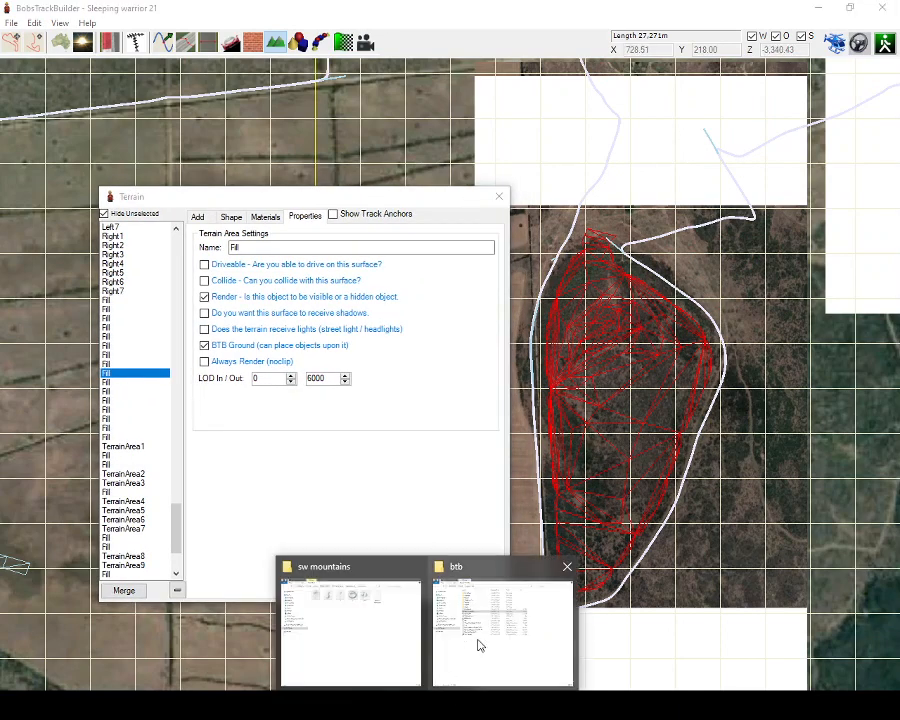
pyautogui.click(395, 640)
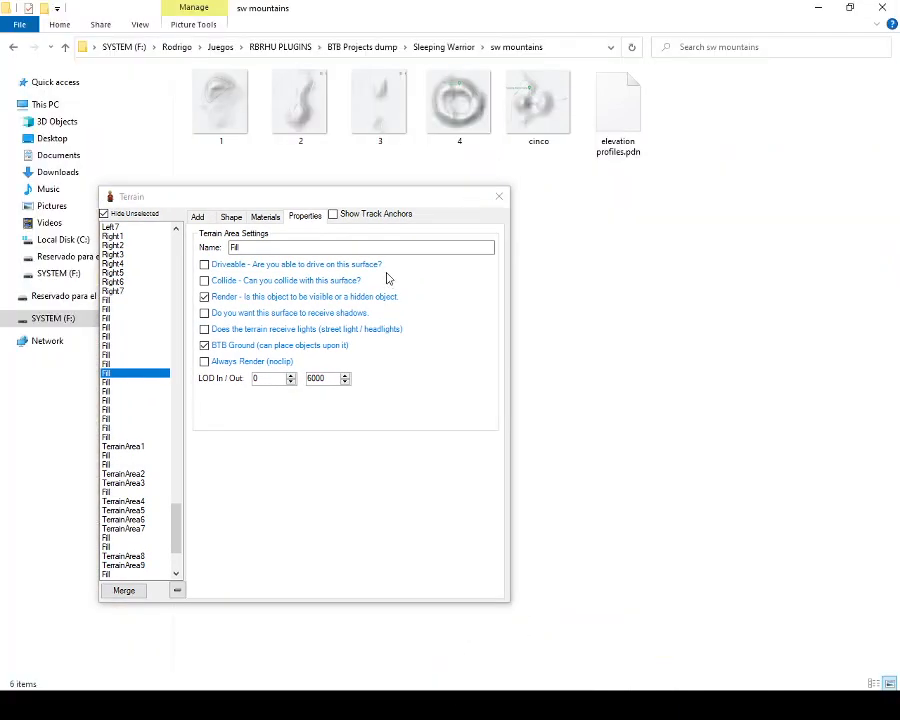
pyautogui.doubleClick(292, 112)
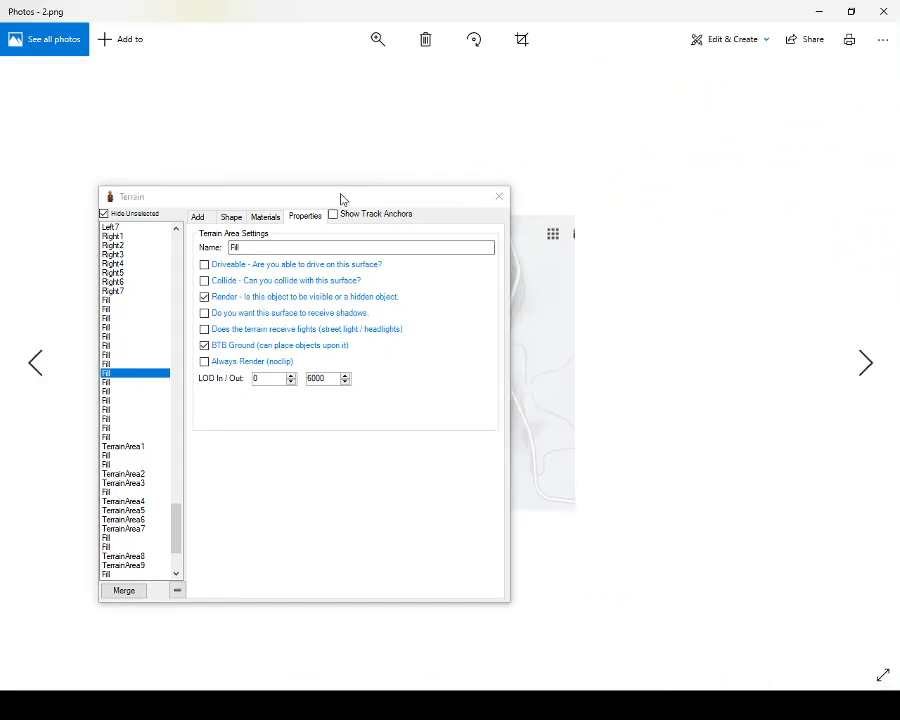
pyautogui.moveTo(340, 199); pyautogui.dragTo(96, 174)
pyautogui.scroll(-1, 472, 362)
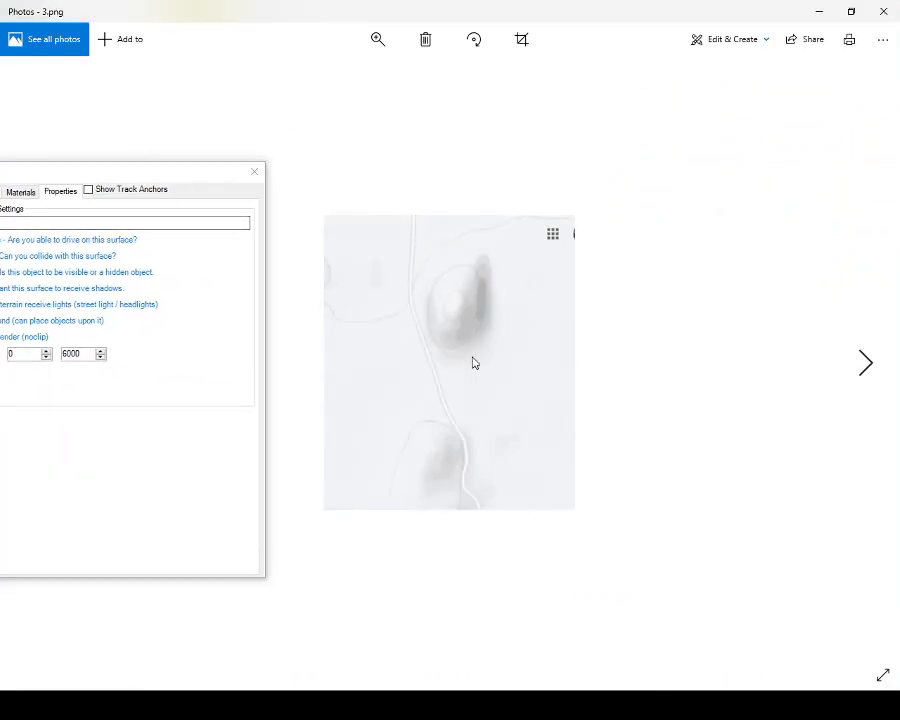
# Browse the relief images 1.png, 2.png and 3.png, comparing the shapes of their contours and shading.
pyautogui.scroll(-2, 474, 363)
pyautogui.scroll(4, 474, 363)
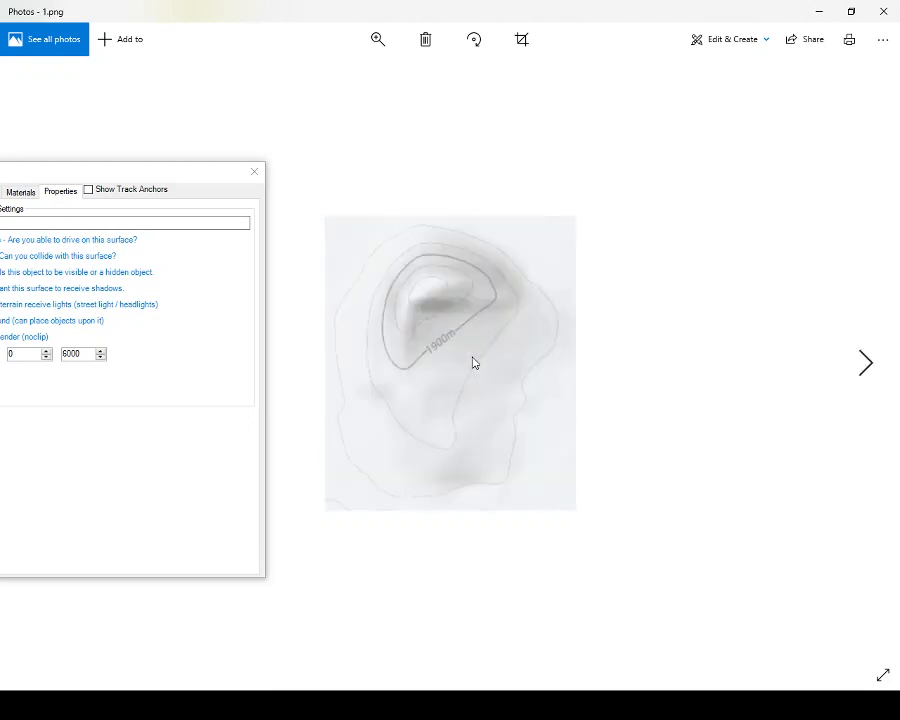
pyautogui.scroll(-1, 474, 363)
pyautogui.scroll(1, 472, 361)
pyautogui.scroll(-1, 470, 362)
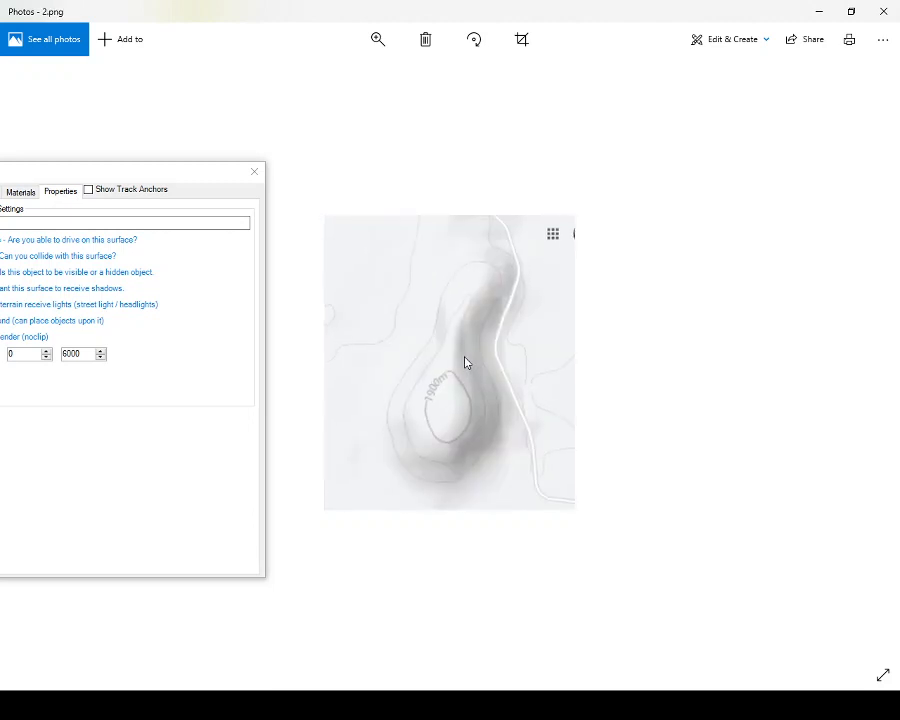
pyautogui.scroll(1, 465, 362)
# Switch between BobsTrackBuilder and Photos to compare the Fill mesh inside the track loop with the relief in 1.png.
pyautogui.hotkey('alt', 'Tab')
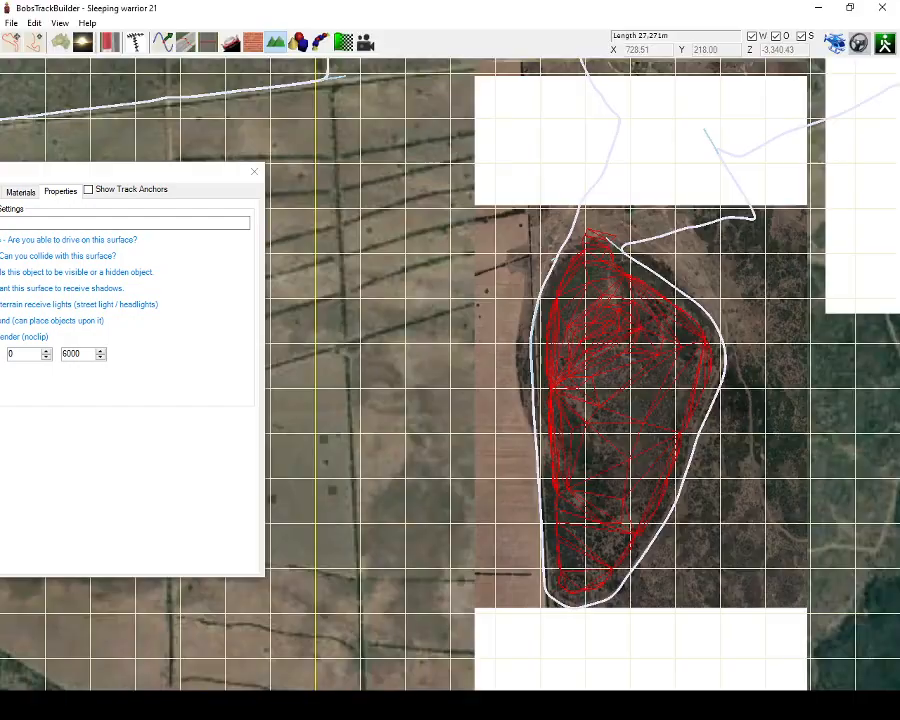
pyautogui.scroll(2, 621, 442)
pyautogui.moveTo(621, 442); pyautogui.dragTo(474, 449, button='middle')
pyautogui.scroll(-3, 458, 446)
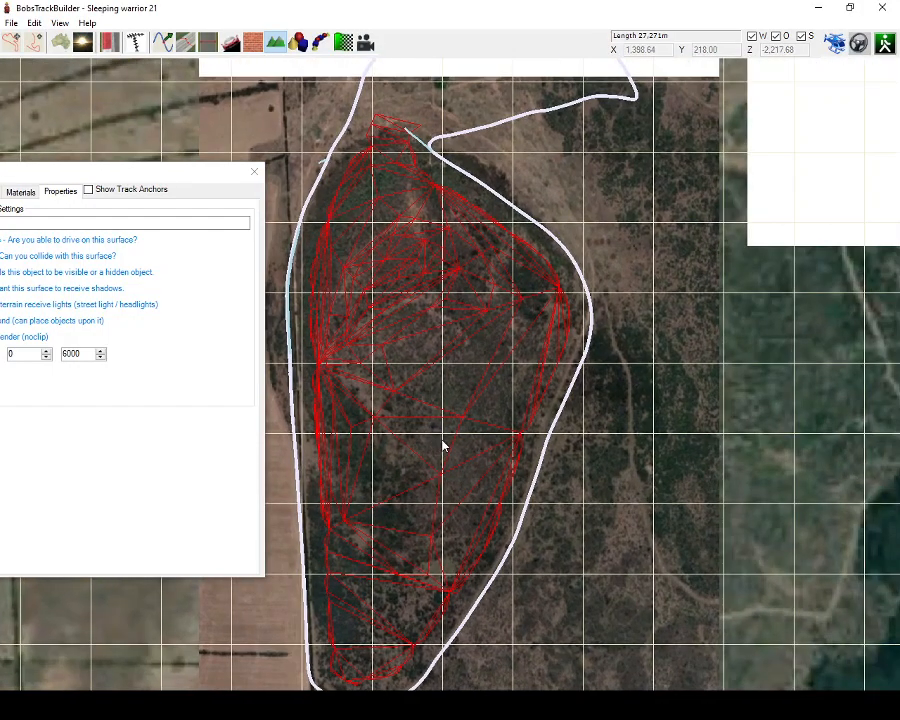
pyautogui.hotkey('alt', 'Tab')
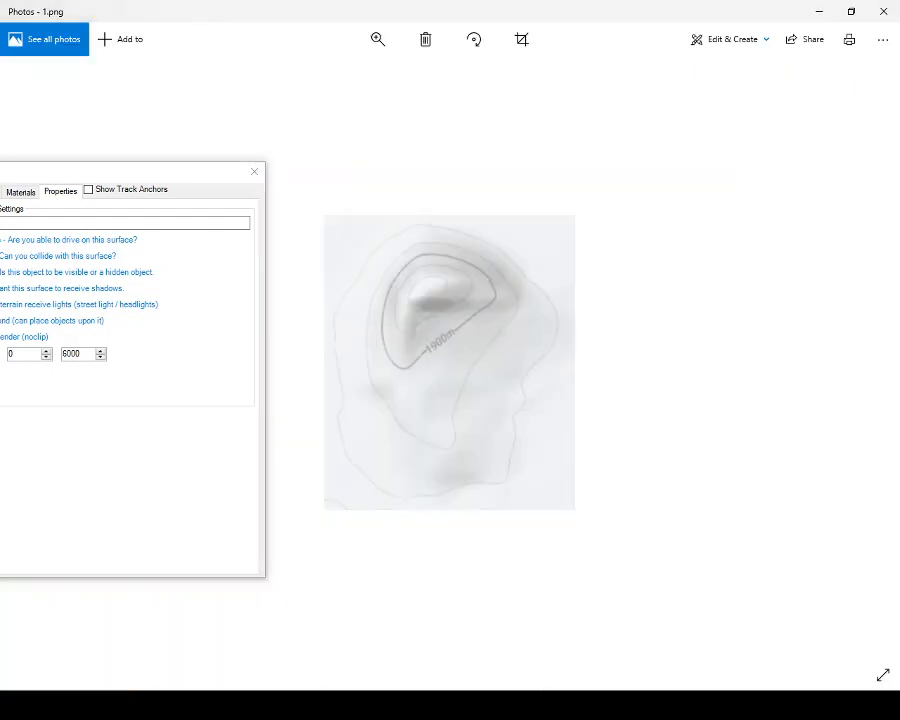
pyautogui.hotkey('alt', 'Tab')
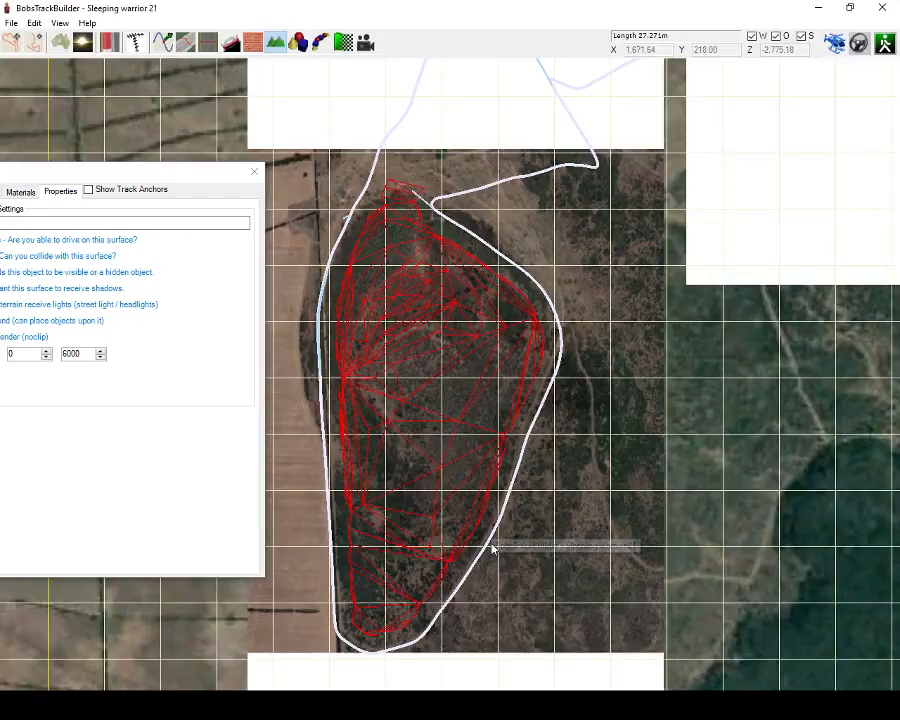
pyautogui.scroll(3, 414, 398)
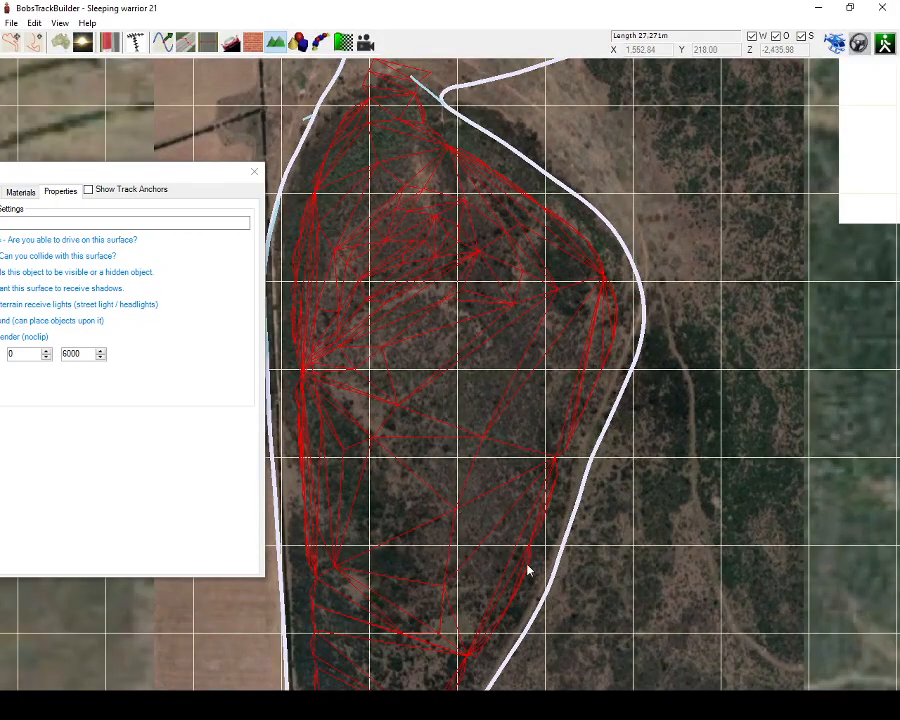
# Check the Background Images list, compare the map with an enlarged view of 1.png in Photos, and close the list.
pyautogui.click(59, 42)
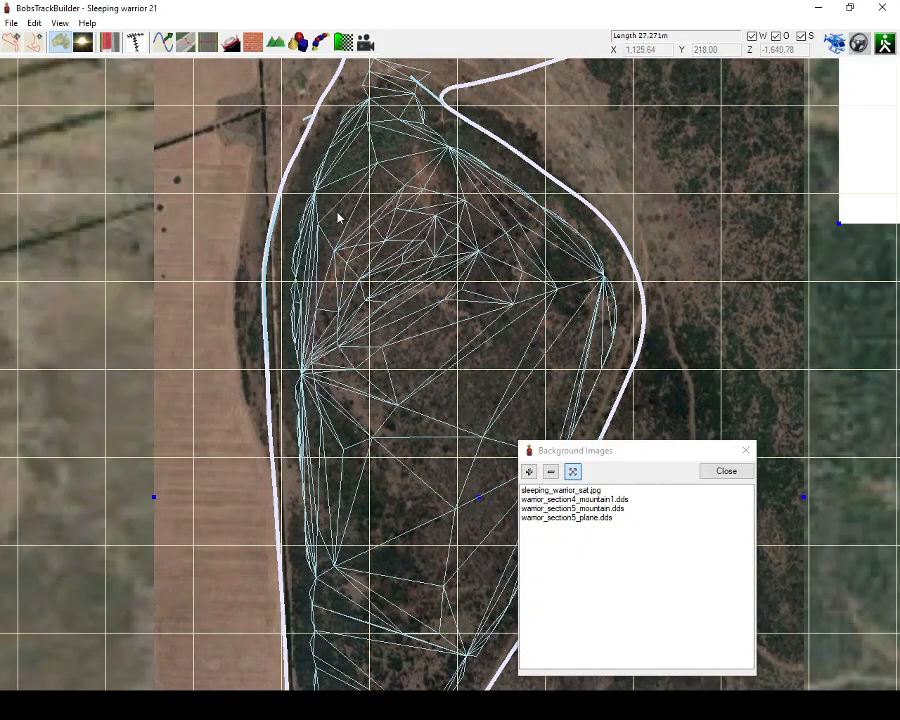
pyautogui.click(529, 470)
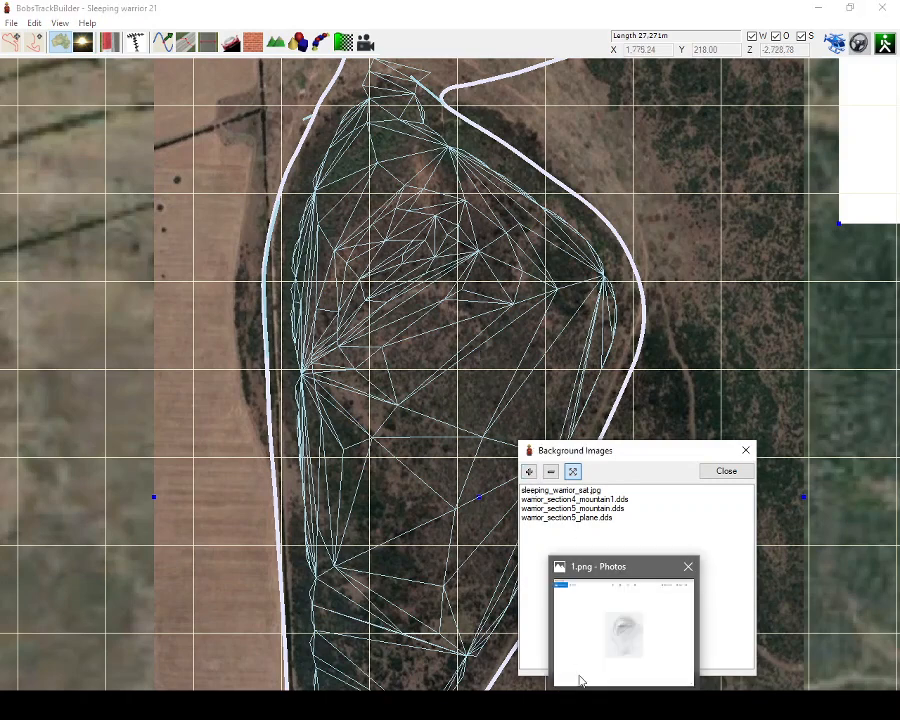
pyautogui.click(622, 620)
pyautogui.click(374, 38)
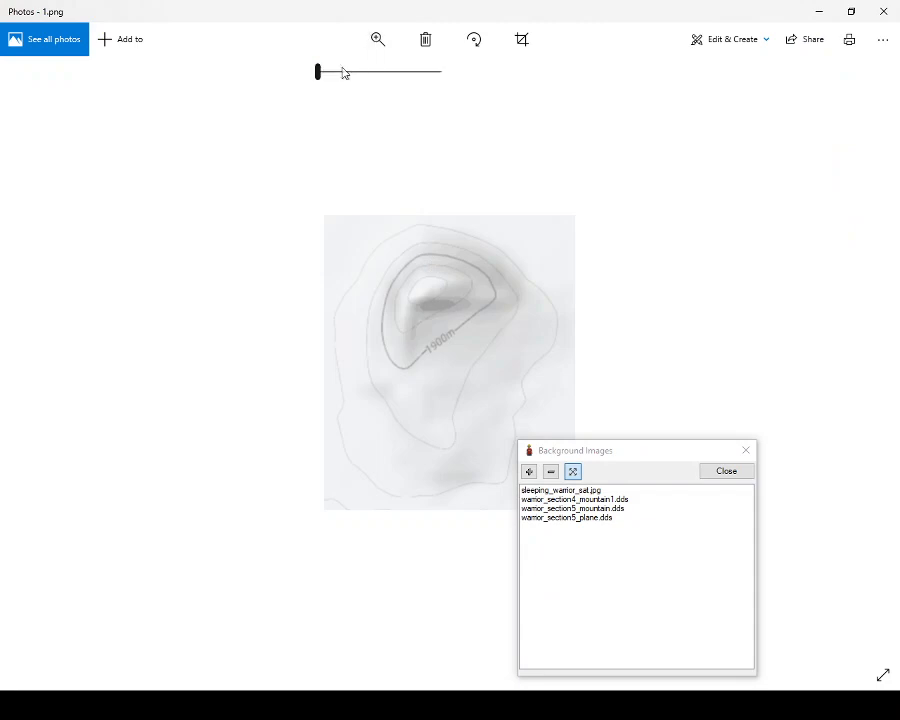
pyautogui.click(340, 71)
pyautogui.moveTo(343, 76); pyautogui.dragTo(344, 72)
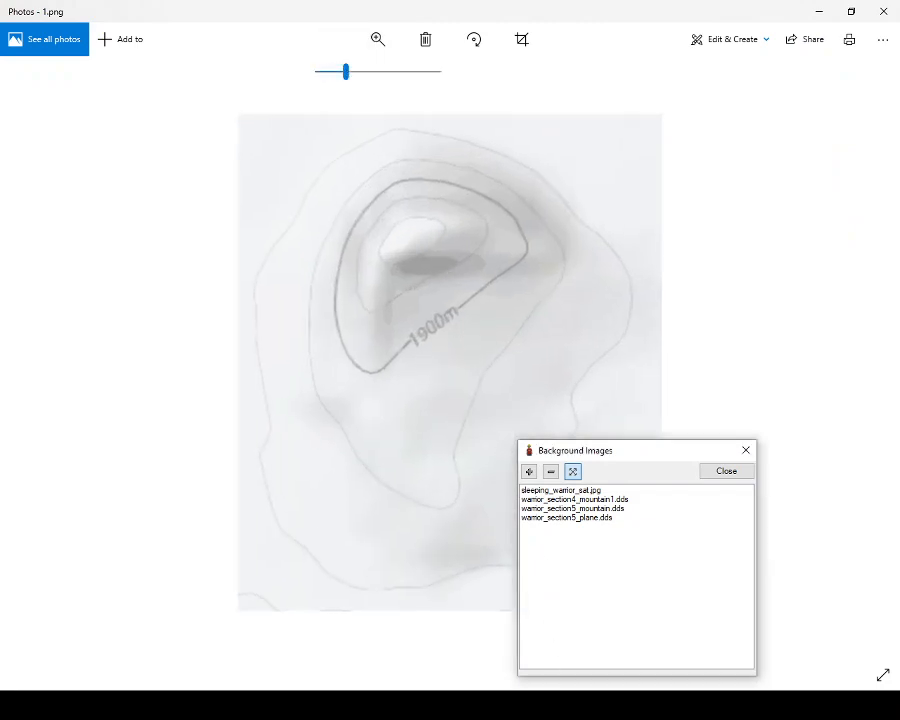
pyautogui.hotkey('alt', 'Tab')
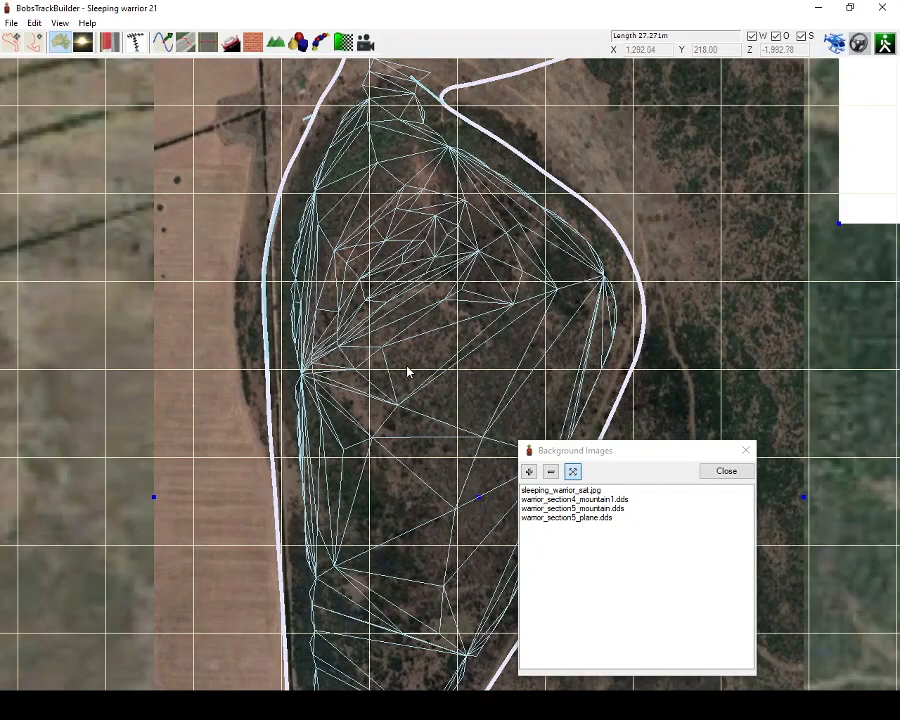
pyautogui.scroll(-2, 437, 458)
pyautogui.scroll(1, 436, 454)
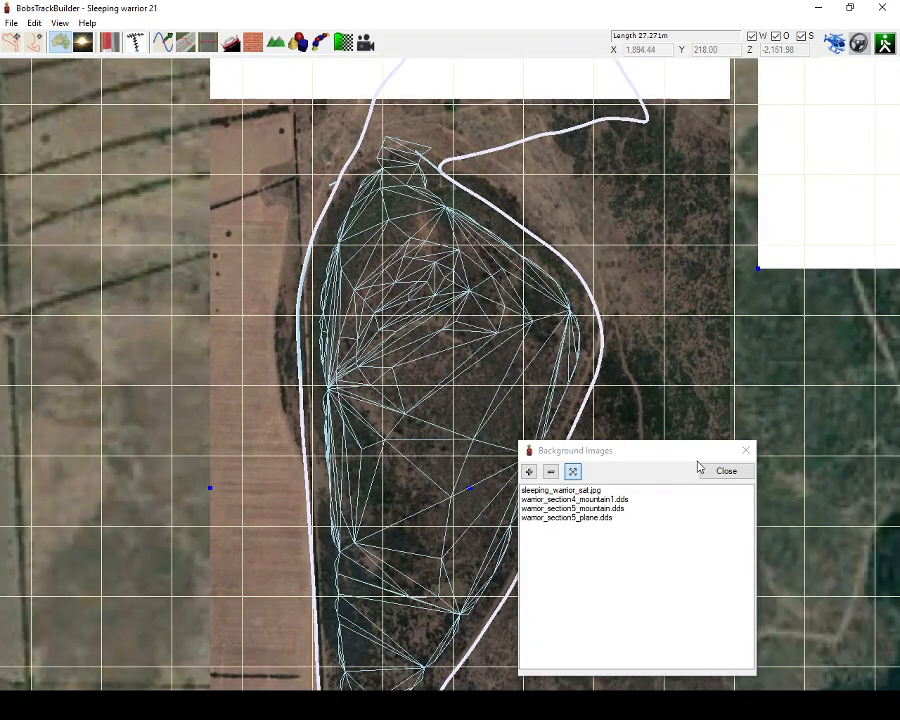
pyautogui.click(746, 451)
# Split a face edge on the eastern slope of the mountain Fill area to add an anchor.
pyautogui.click(275, 42)
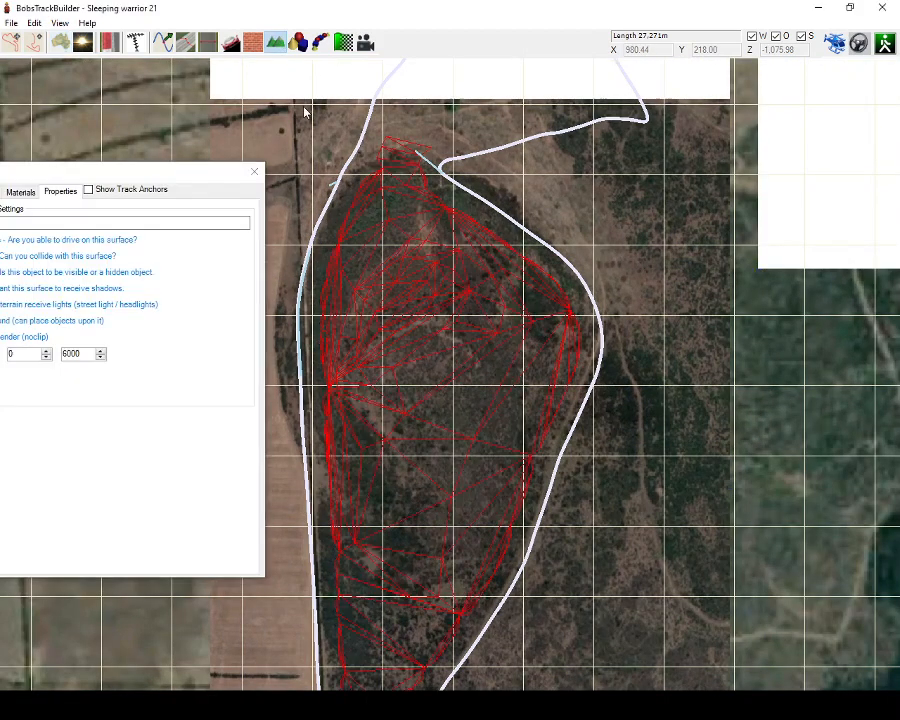
pyautogui.moveTo(63, 182); pyautogui.dragTo(211, 174)
pyautogui.click(90, 193)
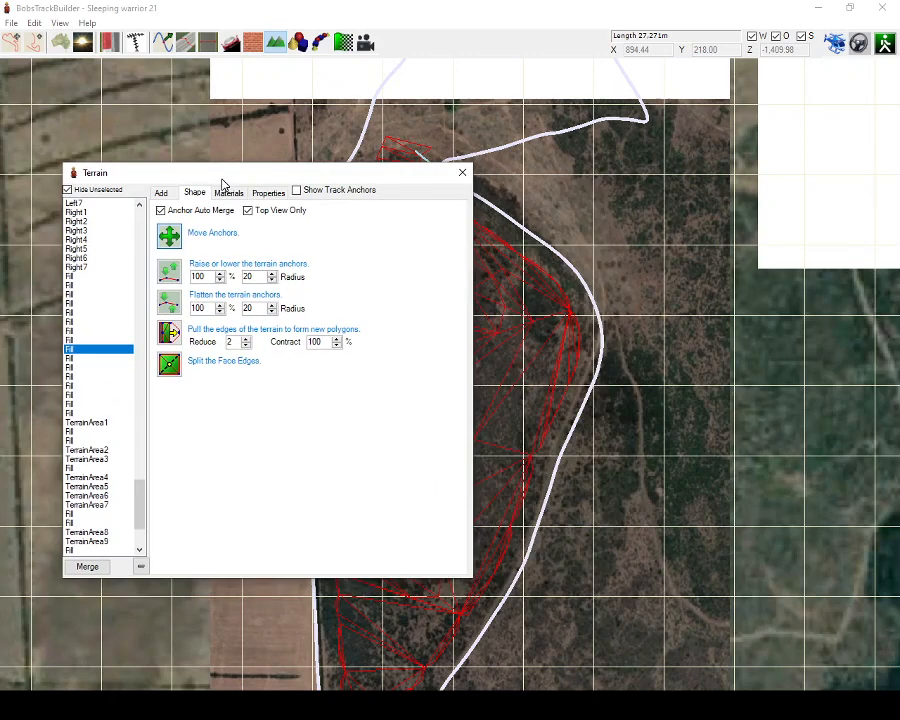
pyautogui.click(538, 418)
pyautogui.scroll(3, 538, 418)
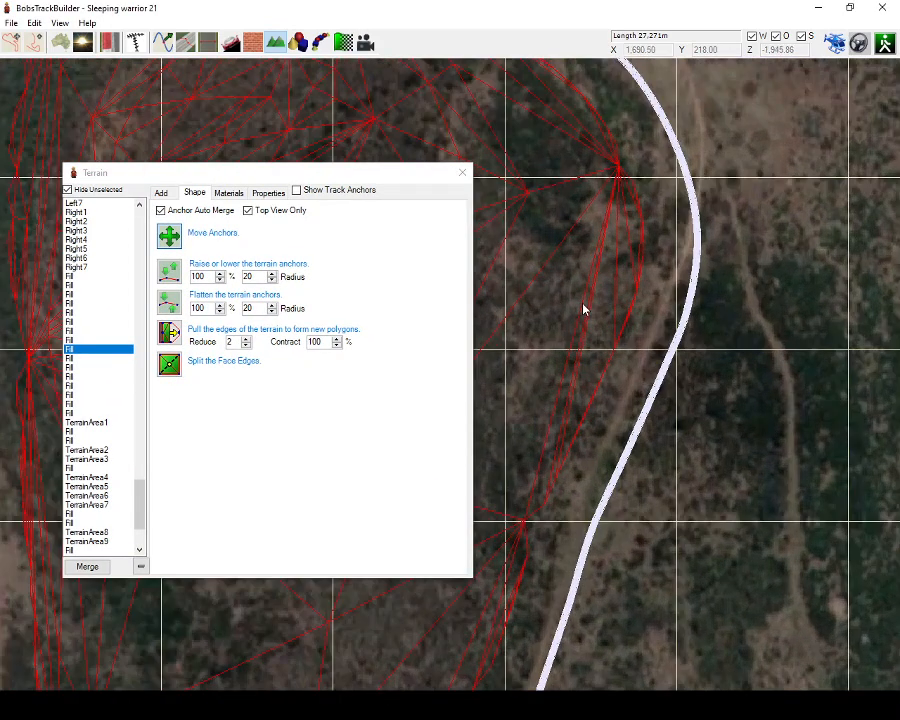
pyautogui.click(168, 364)
pyautogui.click(494, 345)
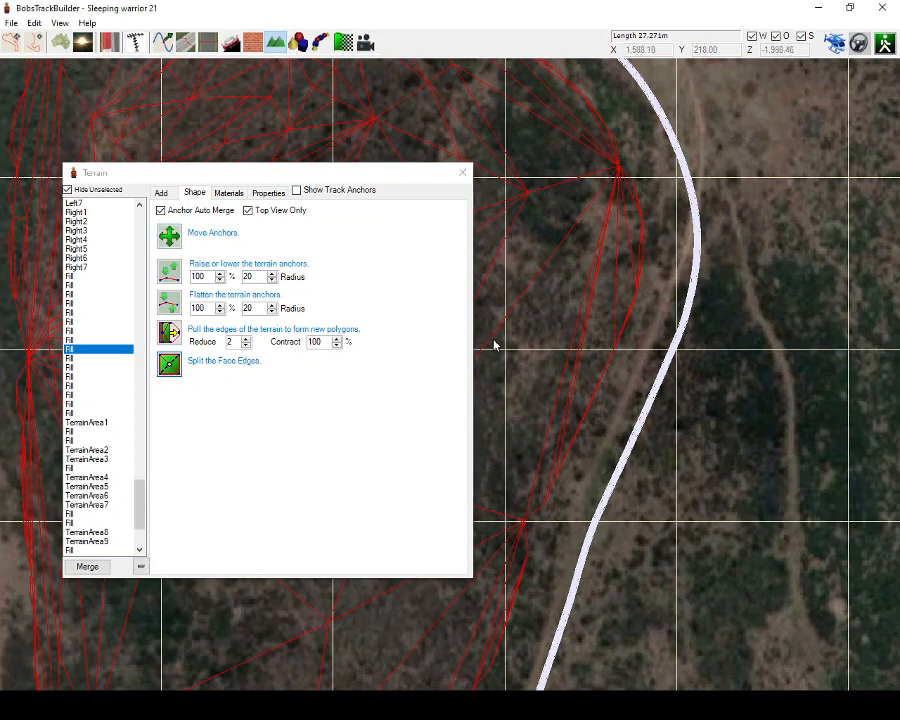
pyautogui.click(519, 355)
# In the 3D wireframe view, select three anchors on the mountain's eastern slope and move them slightly downward.
pyautogui.moveTo(511, 177); pyautogui.dragTo(564, 184, button='right')
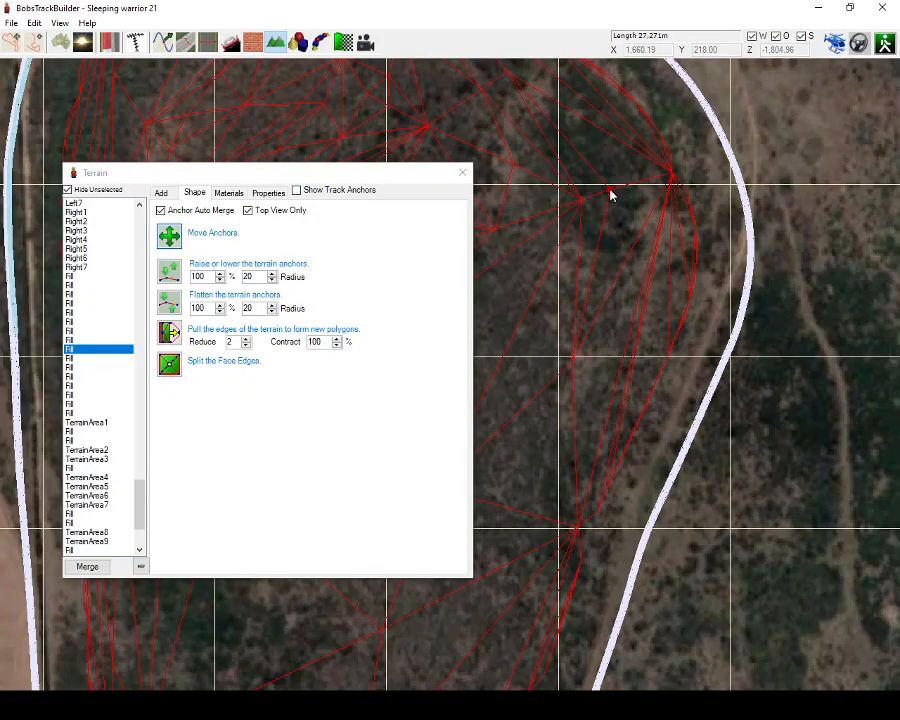
pyautogui.press('F3')
pyautogui.press('w')
pyautogui.moveTo(585, 315); pyautogui.dragTo(665, 278, button='right')
pyautogui.press('w')
pyautogui.scroll(-1, 645, 302)
pyautogui.scroll(-1, 645, 302)
pyautogui.scroll(1, 665, 278)
pyautogui.press('w')
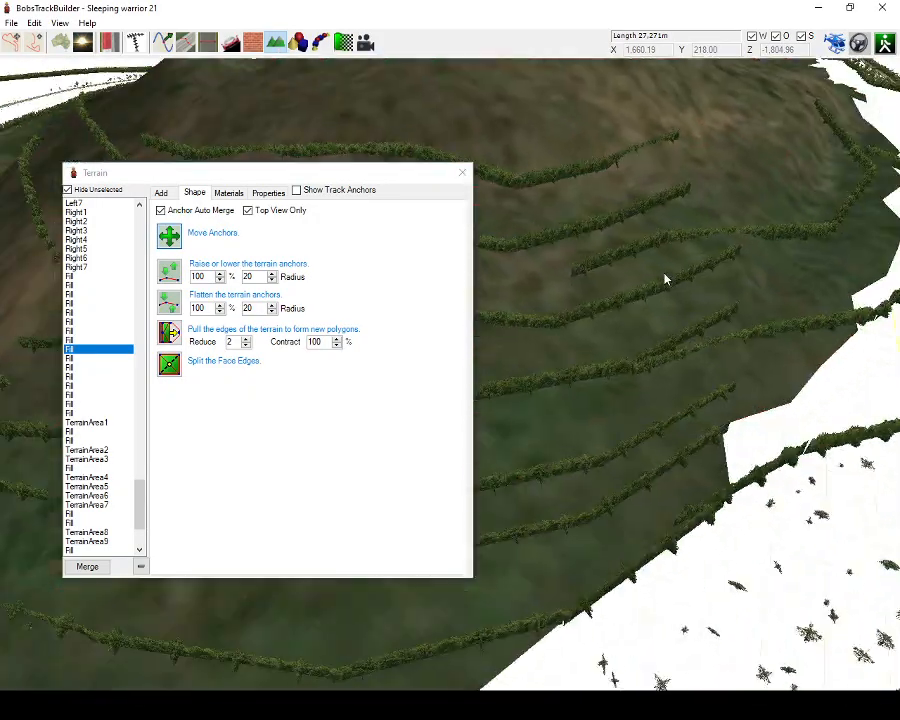
pyautogui.press('w')
pyautogui.moveTo(743, 280); pyautogui.dragTo(733, 281)
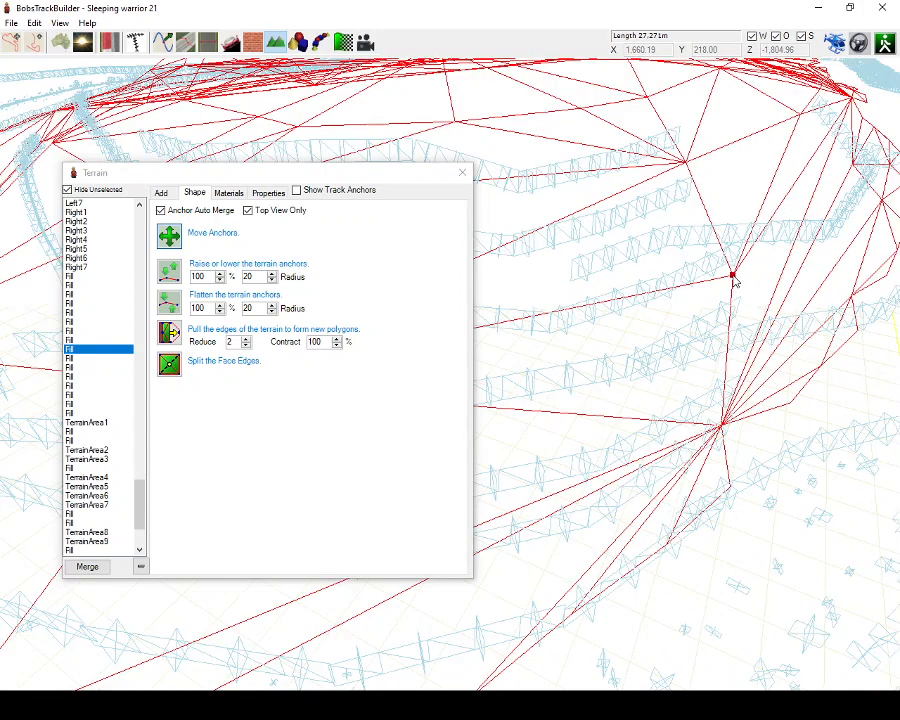
pyautogui.click(849, 99)
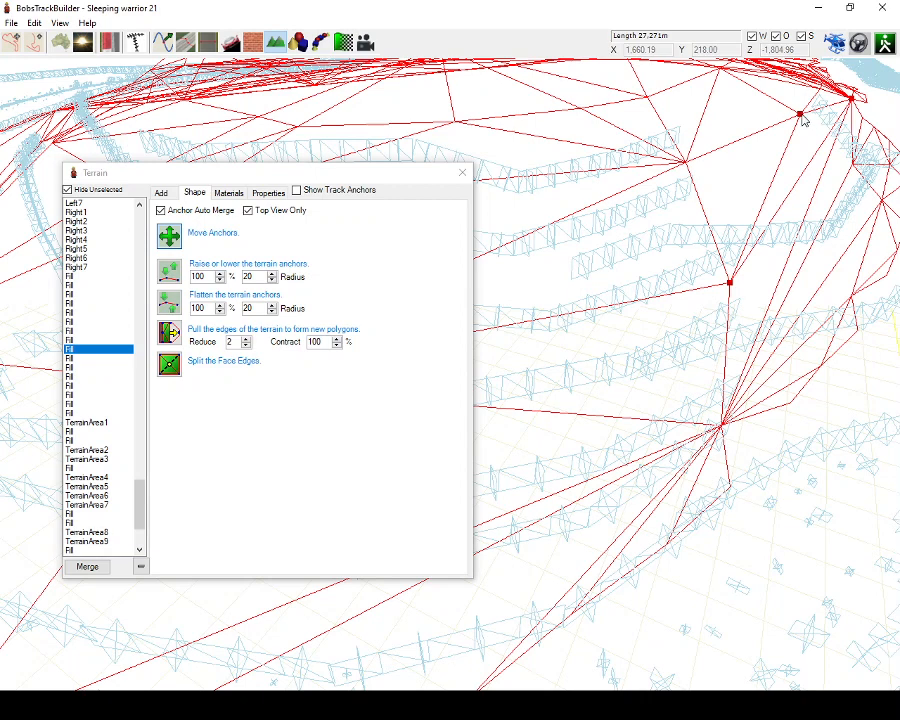
pyautogui.moveTo(799, 115)
pyautogui.mouseDown()
pyautogui.moveTo(803, 62)
pyautogui.moveTo(792, 170)
pyautogui.moveTo(797, 138)
pyautogui.mouseUp()
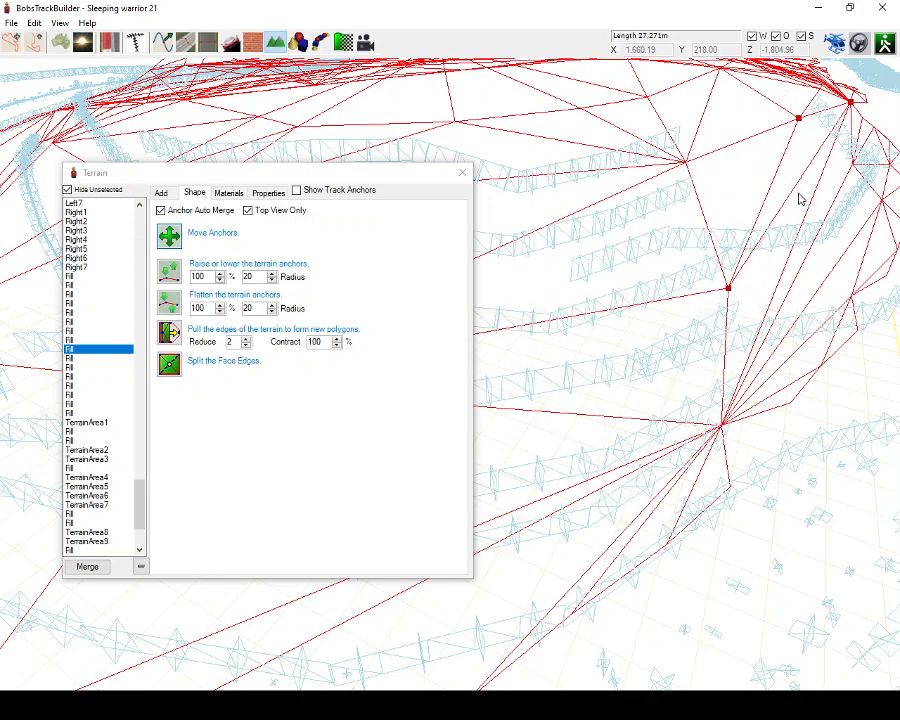
# Inspect the textured slope from the track side and move the three selected anchors slightly upward.
pyautogui.press('w')
pyautogui.moveTo(799, 199); pyautogui.dragTo(693, 202, button='right')
pyautogui.press('w')
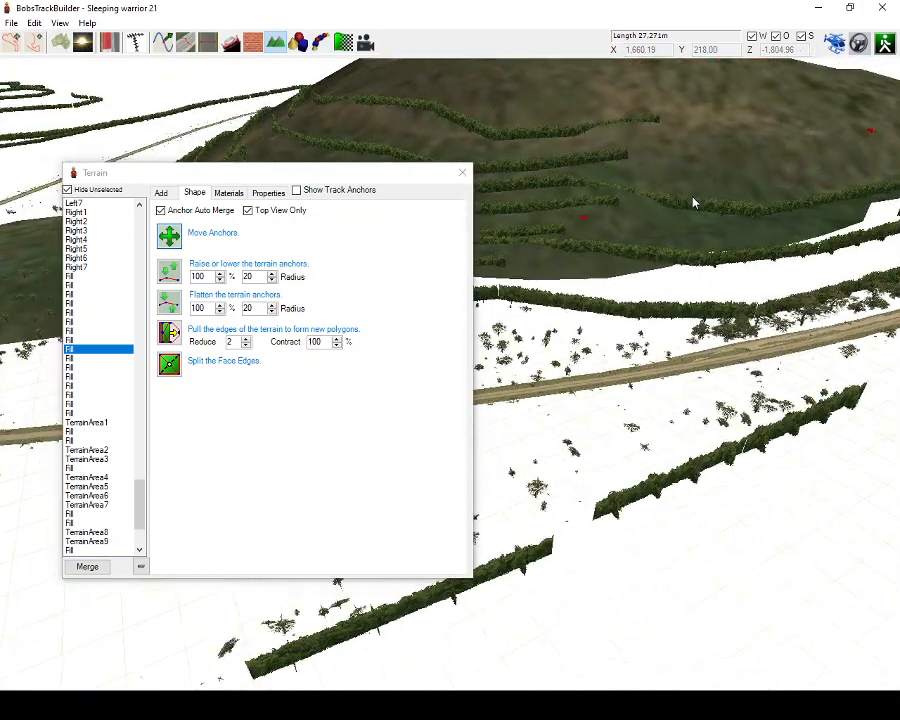
pyautogui.moveTo(585, 222)
pyautogui.mouseDown()
pyautogui.moveTo(597, 89)
pyautogui.moveTo(614, 113)
pyautogui.moveTo(618, 432)
pyautogui.moveTo(621, 141)
pyautogui.moveTo(613, 292)
pyautogui.moveTo(616, 223)
pyautogui.moveTo(592, 231)
pyautogui.moveTo(587, 208)
pyautogui.mouseUp()
pyautogui.moveTo(587, 208); pyautogui.dragTo(652, 180, button='right')
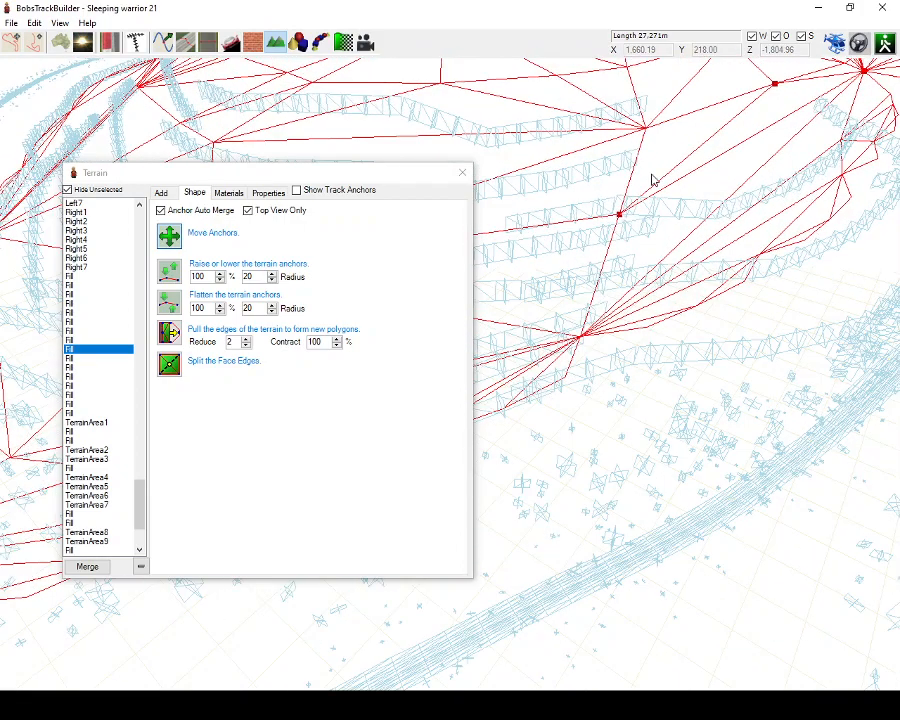
# Select the small group of anchors around the mountain's summit from above and raise them in 3D into a steep peak.
pyautogui.press('F5')
pyautogui.moveTo(426, 181); pyautogui.dragTo(405, 469)
pyautogui.scroll(-3, 559, 314)
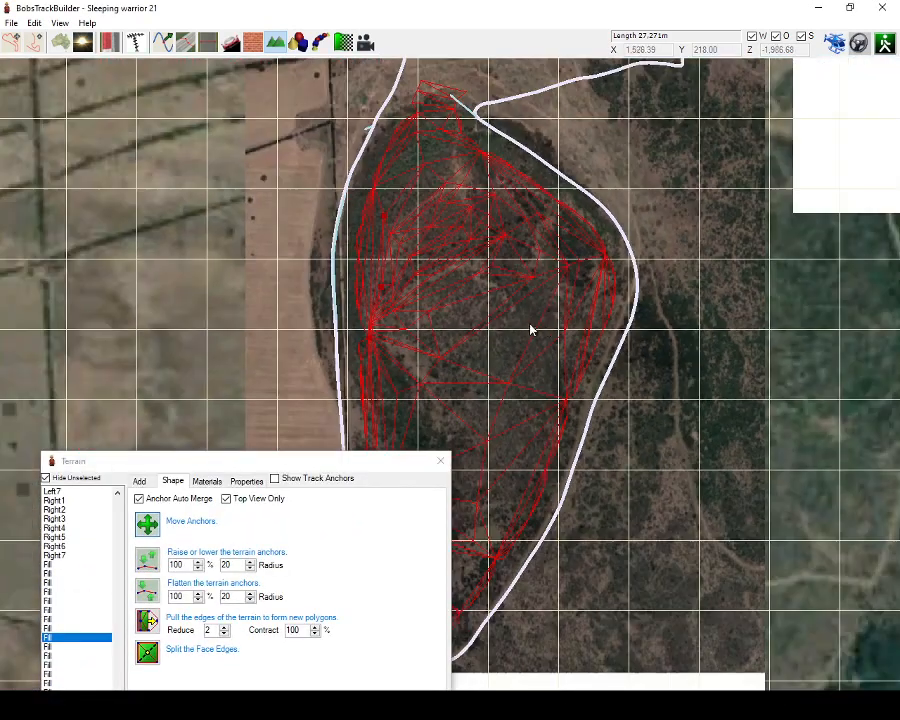
pyautogui.scroll(3, 482, 292)
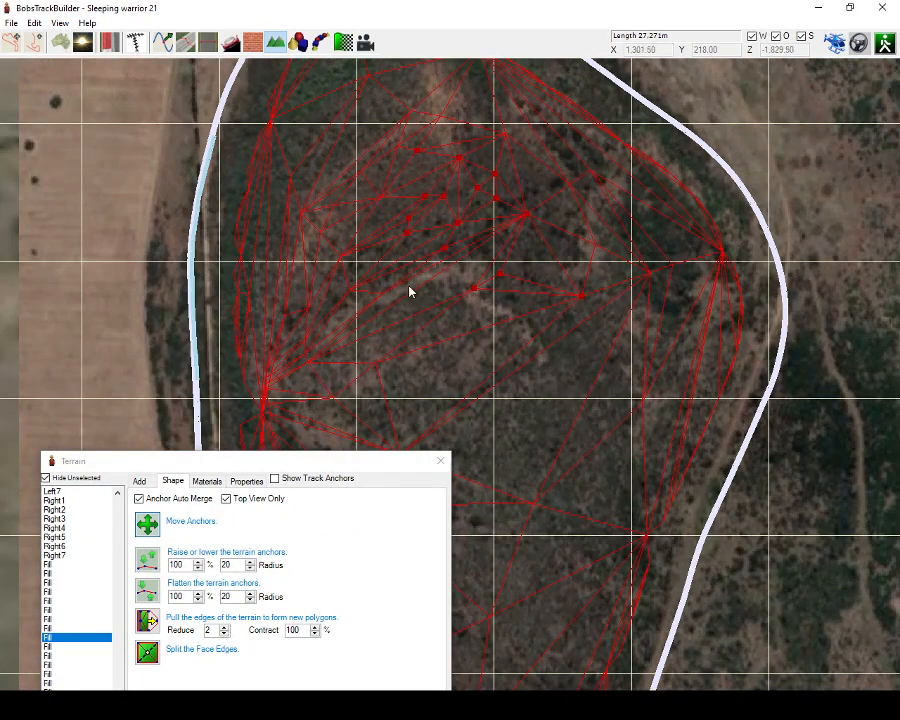
pyautogui.scroll(2, 406, 252)
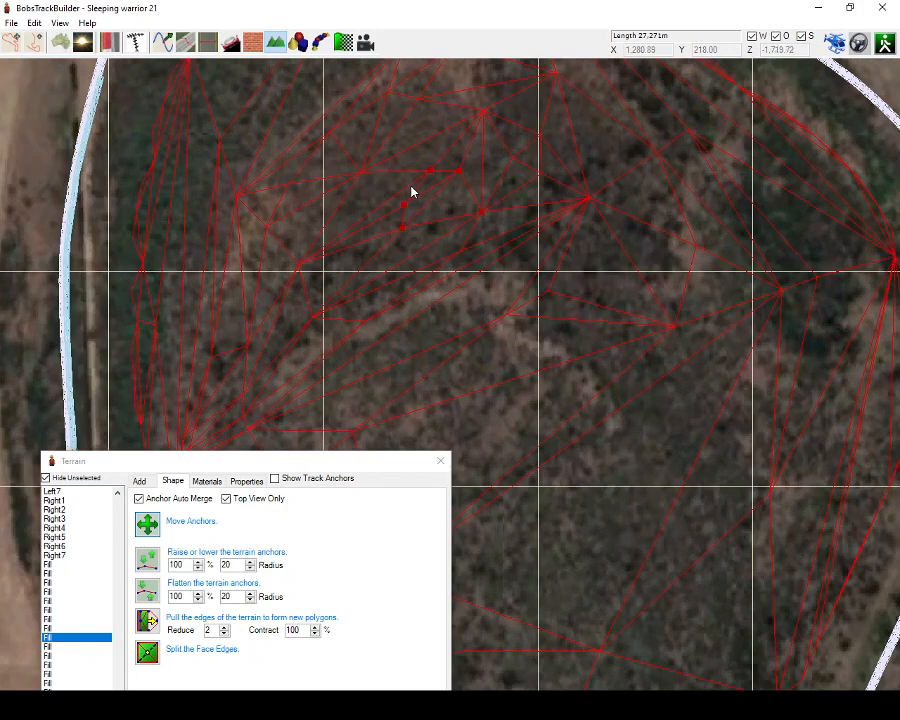
pyautogui.moveTo(429, 200); pyautogui.dragTo(571, 172, button='right')
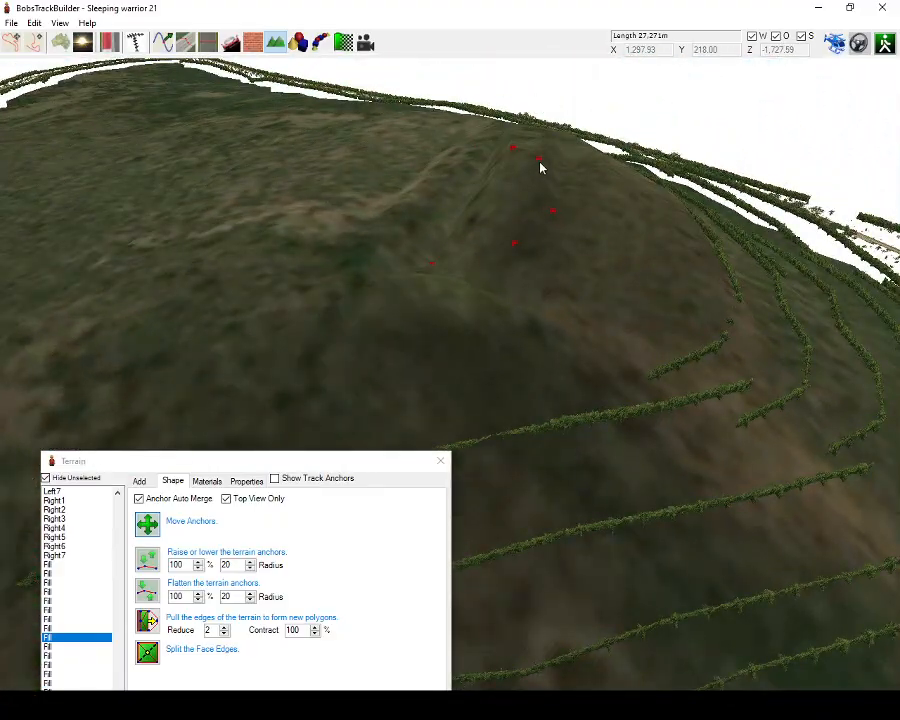
pyautogui.moveTo(540, 156); pyautogui.dragTo(546, 66)
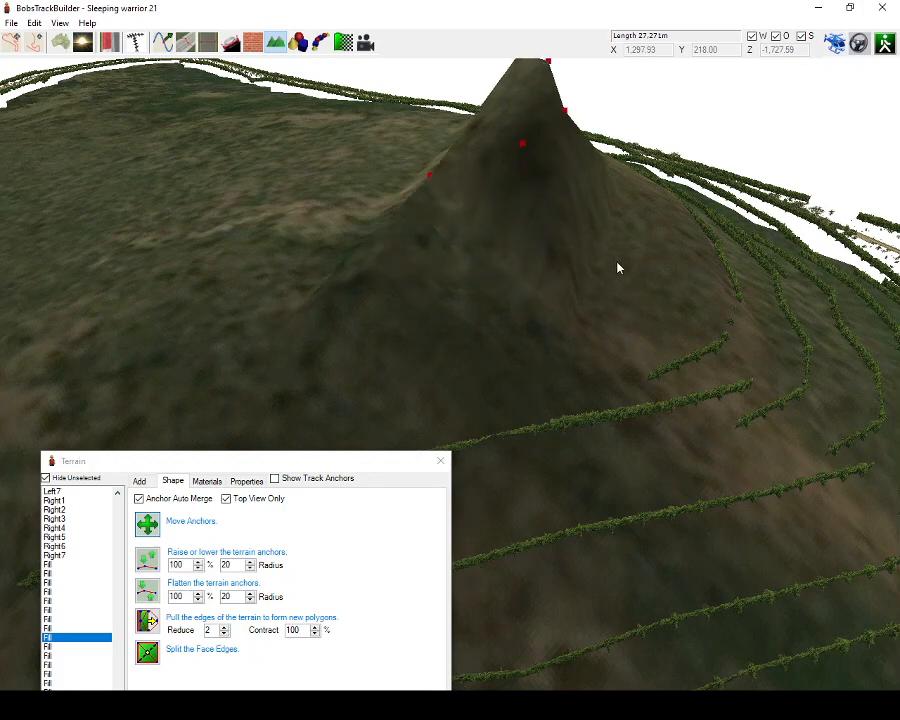
# Lower the selected summit anchors to form a gentler peak and inspect the ridge from several angles.
pyautogui.moveTo(617, 265); pyautogui.dragTo(514, 216, button='right')
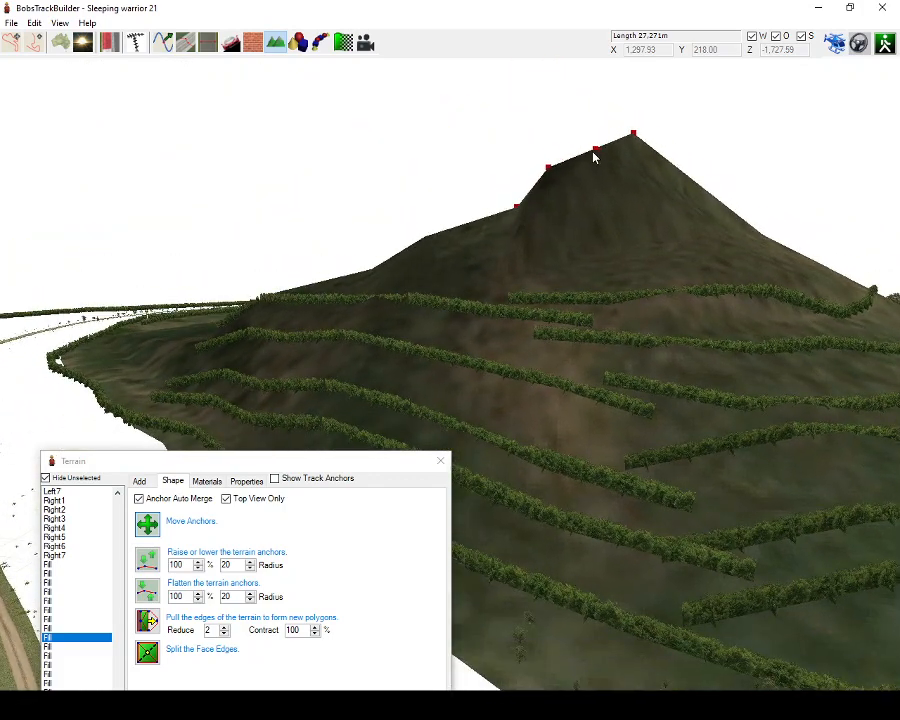
pyautogui.moveTo(596, 153); pyautogui.dragTo(596, 255)
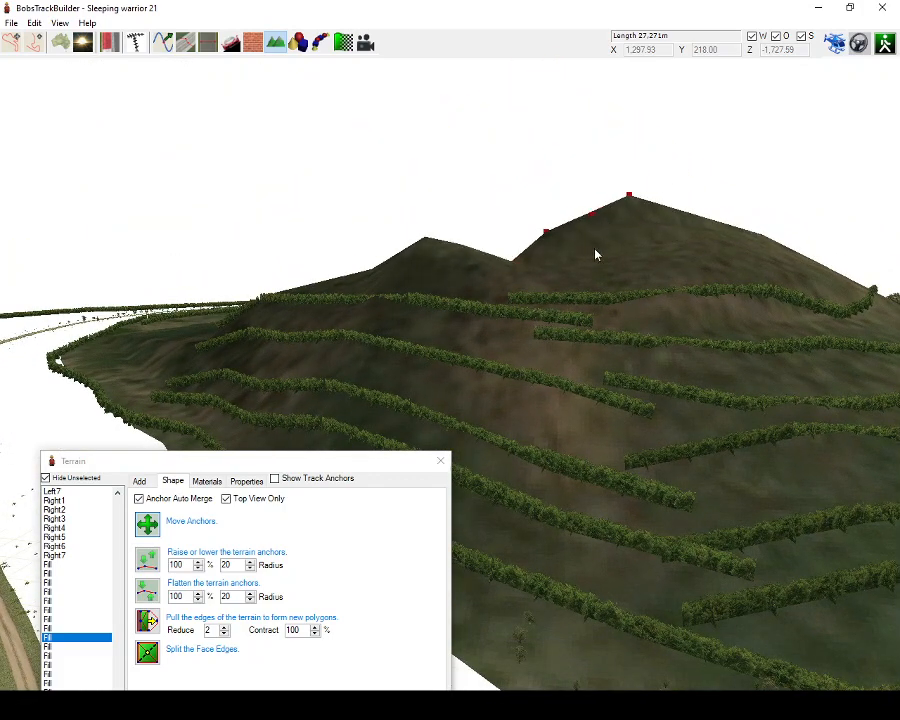
pyautogui.moveTo(529, 257); pyautogui.dragTo(622, 318, button='right')
pyautogui.moveTo(513, 279); pyautogui.dragTo(676, 292, button='right')
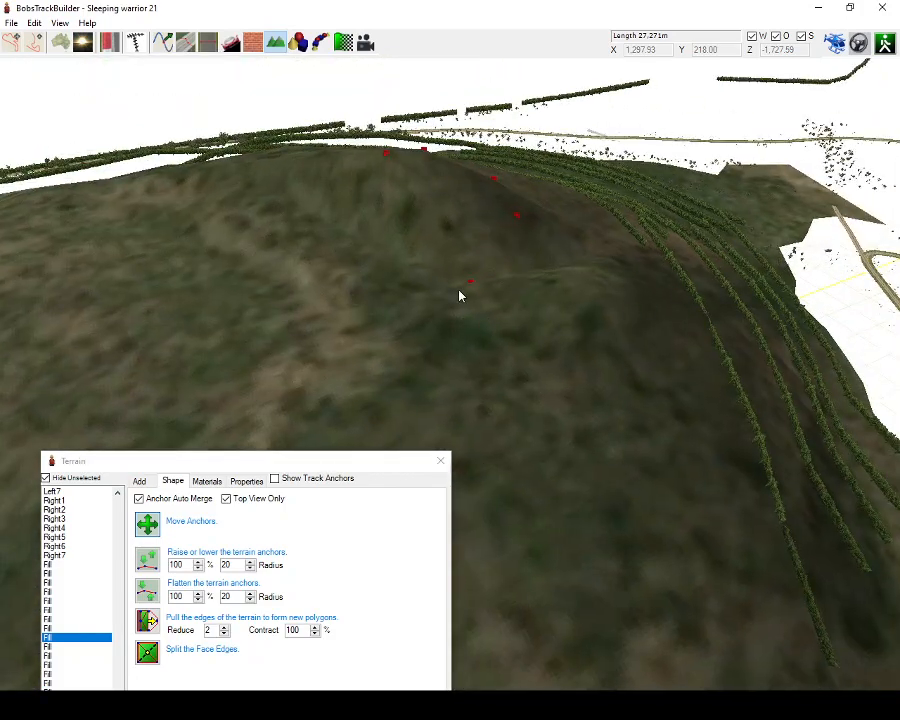
# Check the material settings of the mountain Fill area and view the whole reshaped mountain in 3D.
pyautogui.click(207, 481)
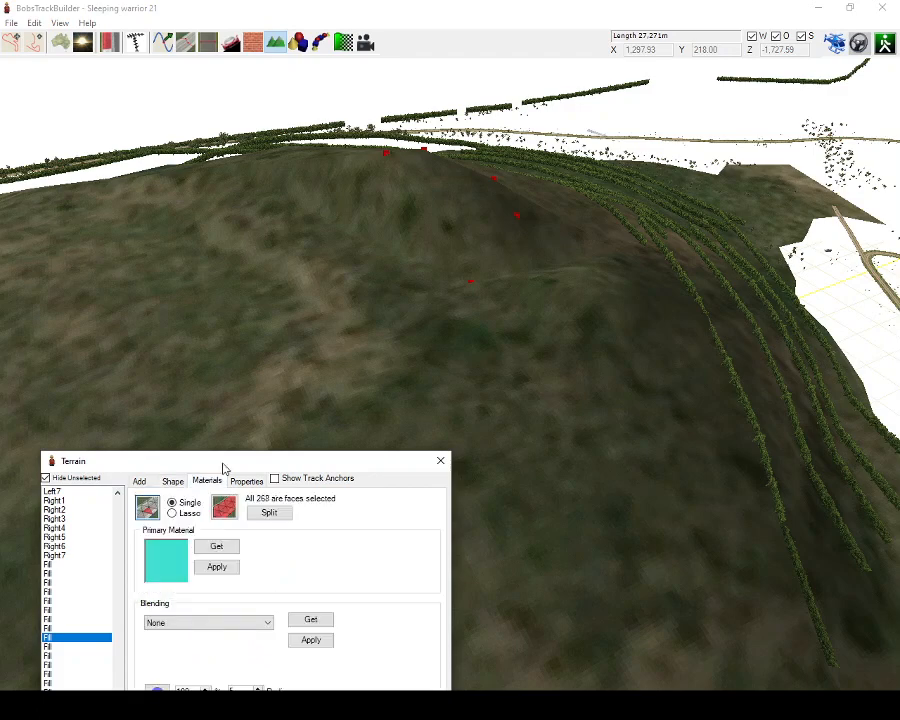
pyautogui.click(610, 234)
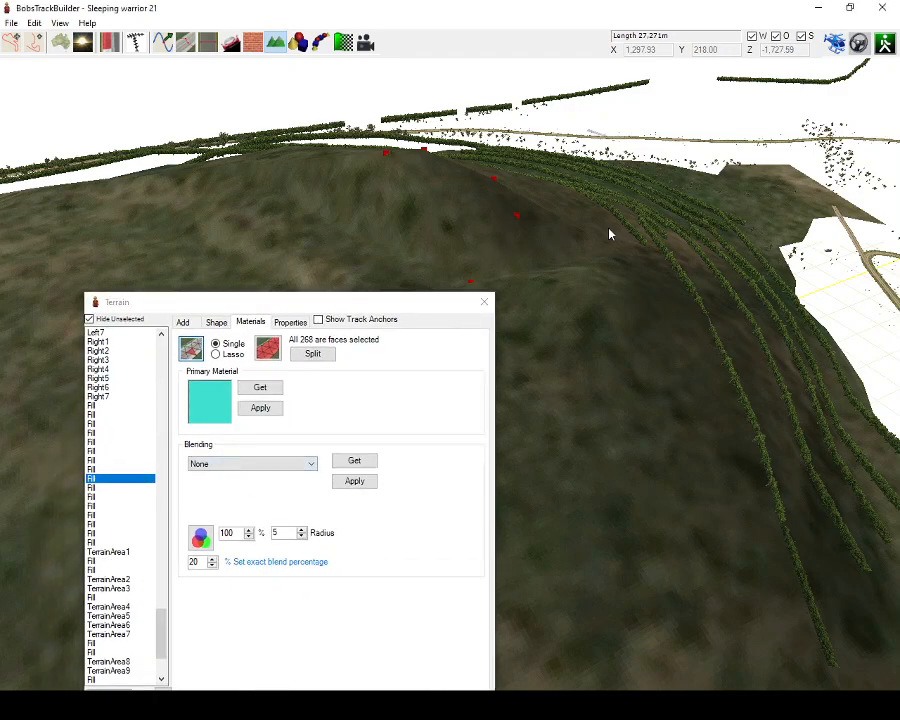
pyautogui.moveTo(640, 238); pyautogui.dragTo(375, 215, button='right')
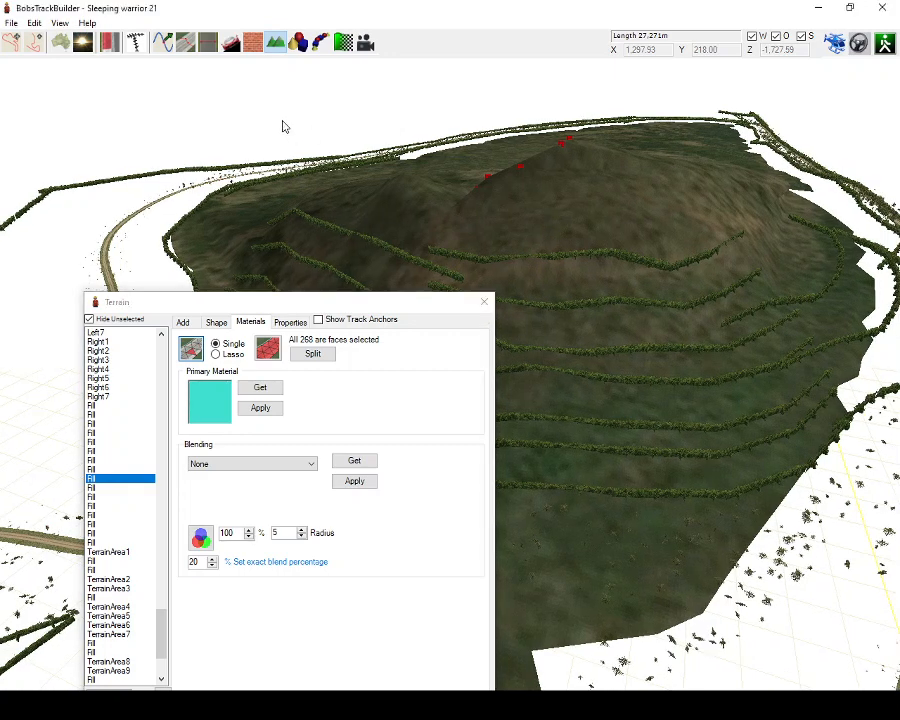
# Inspect the reshaped mountain and the track running past it from a closer 3D viewpoint.
pyautogui.moveTo(420, 236); pyautogui.dragTo(293, 175, button='right')
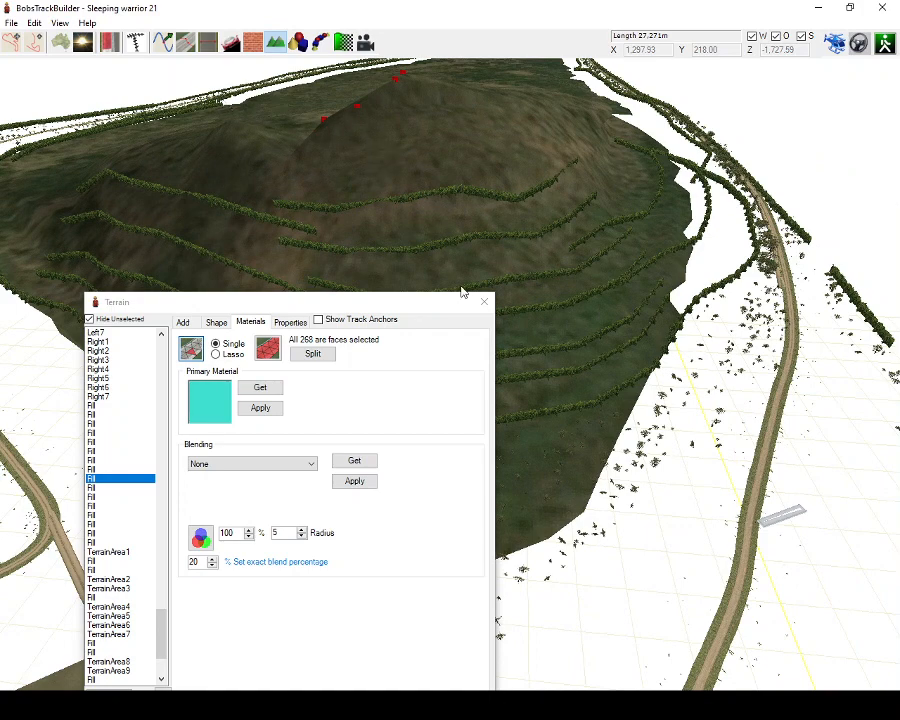
pyautogui.moveTo(520, 233); pyautogui.dragTo(534, 237, button='right')
pyautogui.moveTo(606, 234); pyautogui.dragTo(616, 223, button='right')
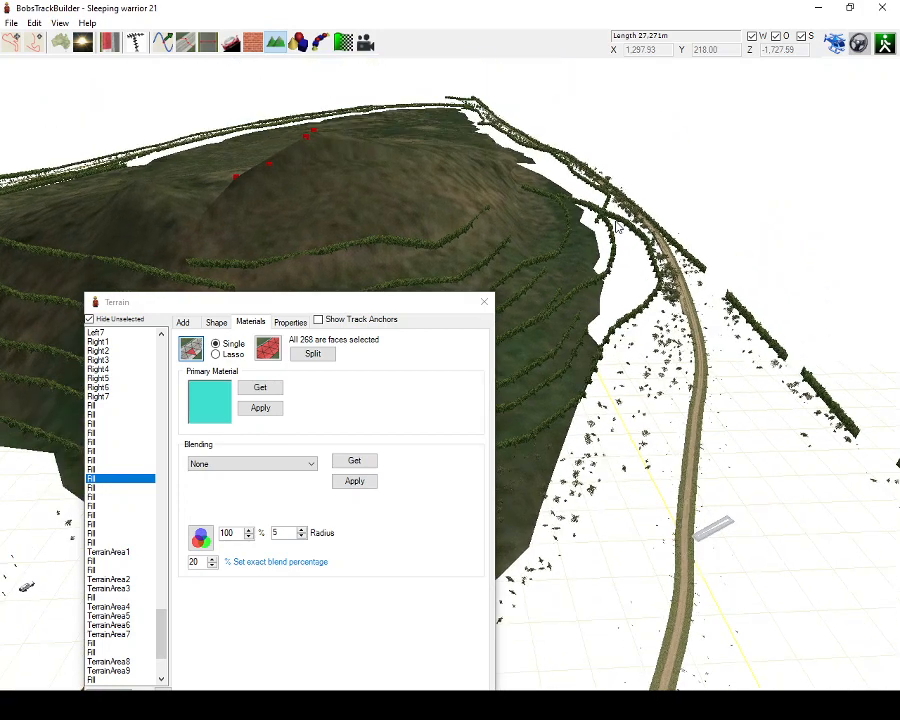
# Select the terrain areas from Left7 to Right5 and look for them along the track in 3D.
pyautogui.click(181, 367)
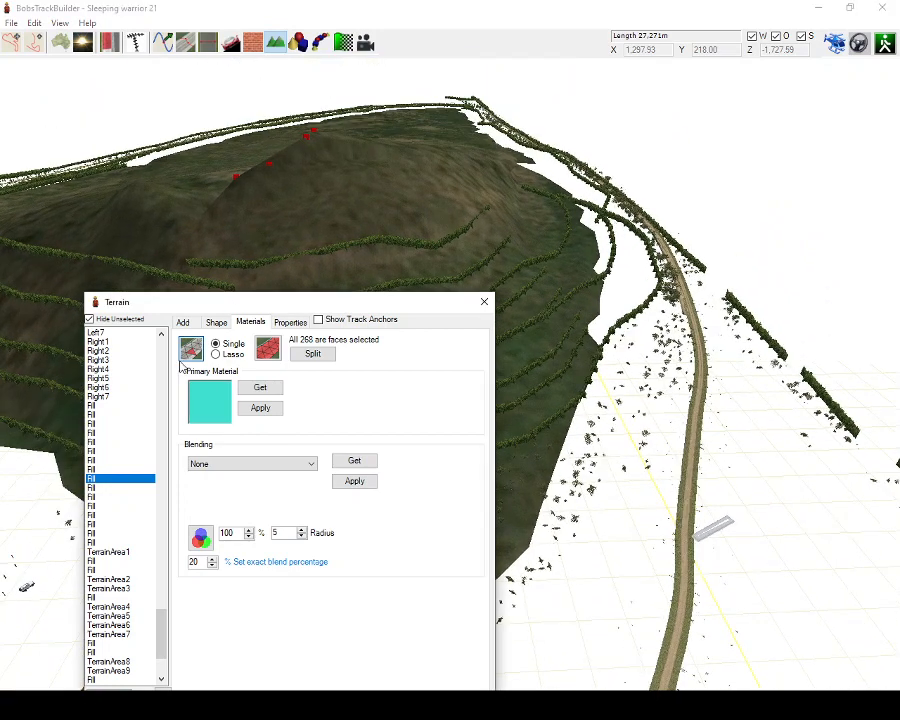
pyautogui.moveTo(119, 334); pyautogui.dragTo(119, 376)
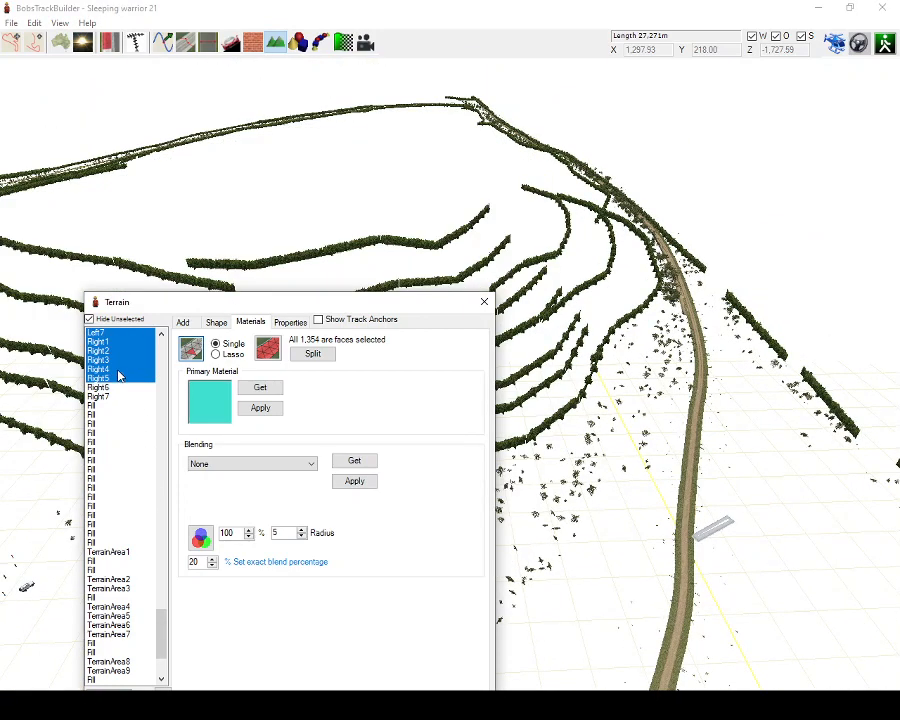
pyautogui.moveTo(540, 250); pyautogui.dragTo(768, 227, button='right')
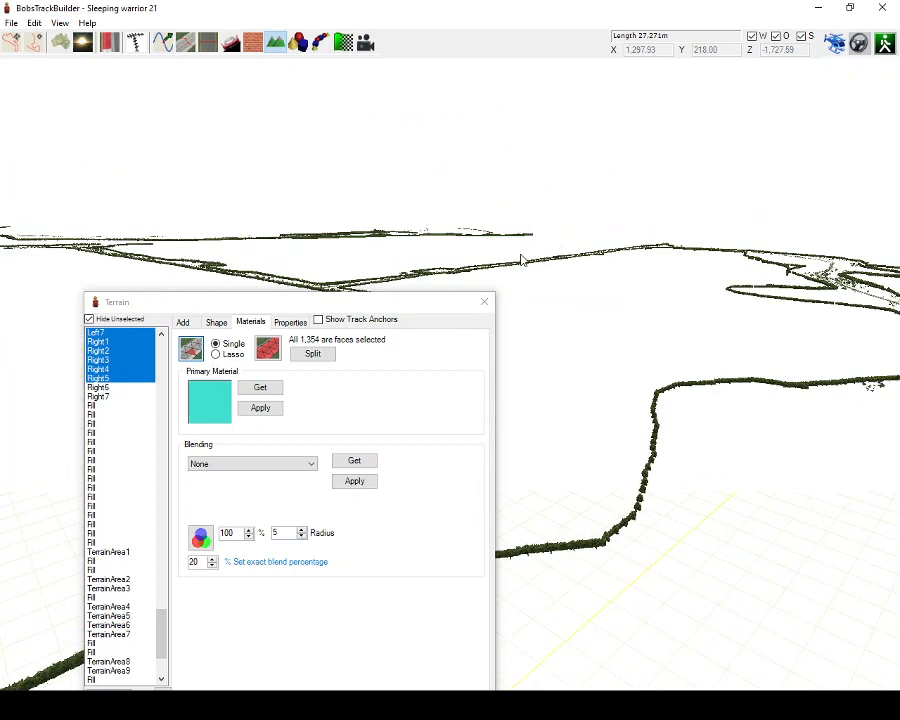
pyautogui.moveTo(490, 238); pyautogui.dragTo(245, 510, button='right')
# Select the first terrain areas in the list, Left1 through Right2, and inspect the grassy strip beside the track.
pyautogui.moveTo(161, 635); pyautogui.dragTo(168, 334)
pyautogui.moveTo(110, 333); pyautogui.dragTo(108, 405)
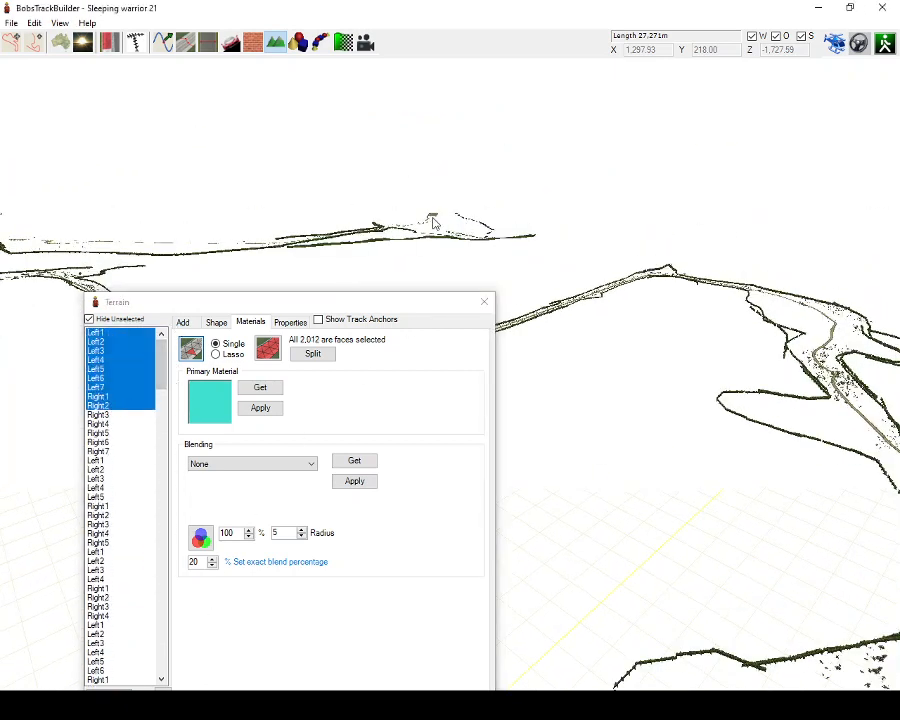
pyautogui.scroll(10, 434, 217)
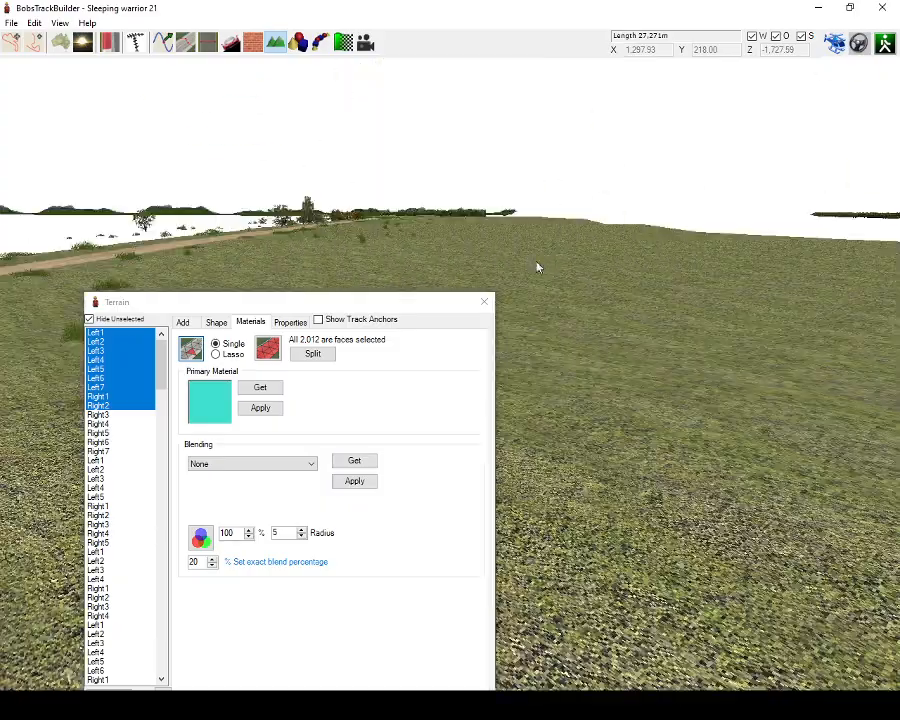
pyautogui.moveTo(538, 265); pyautogui.dragTo(452, 169, button='right')
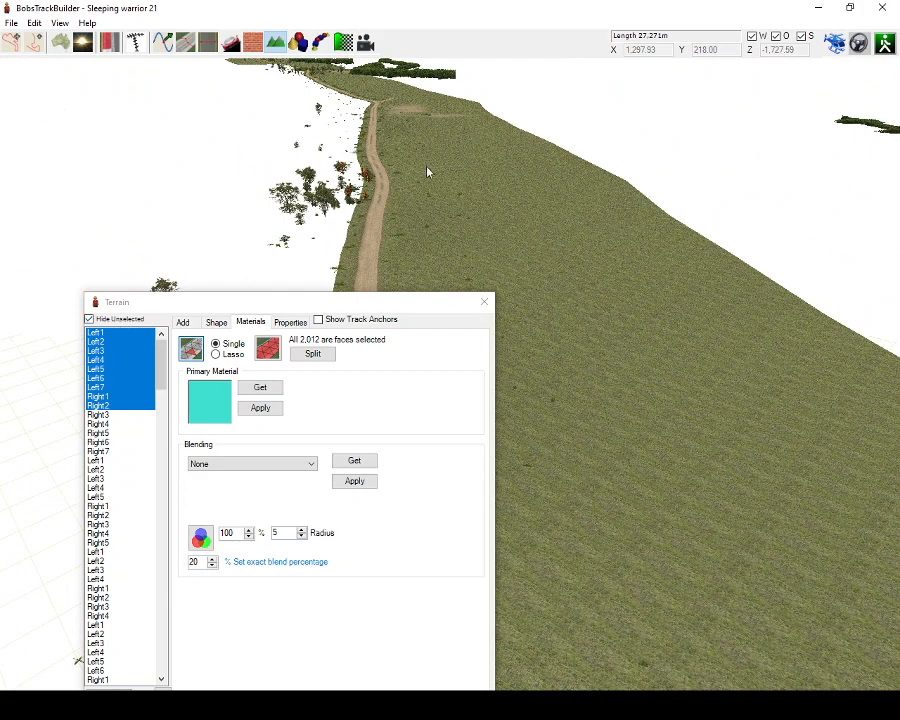
# Show the unselected terrain areas again and view the full landscape along the track before closing the terrain settings.
pyautogui.click(112, 342)
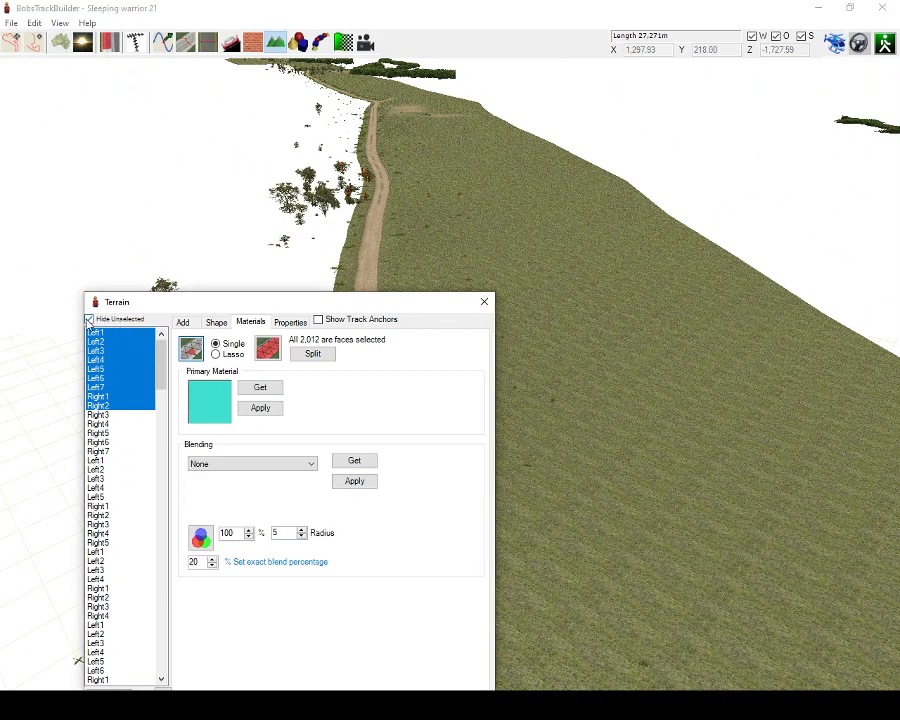
pyautogui.click(88, 320)
pyautogui.moveTo(470, 205); pyautogui.dragTo(573, 160, button='right')
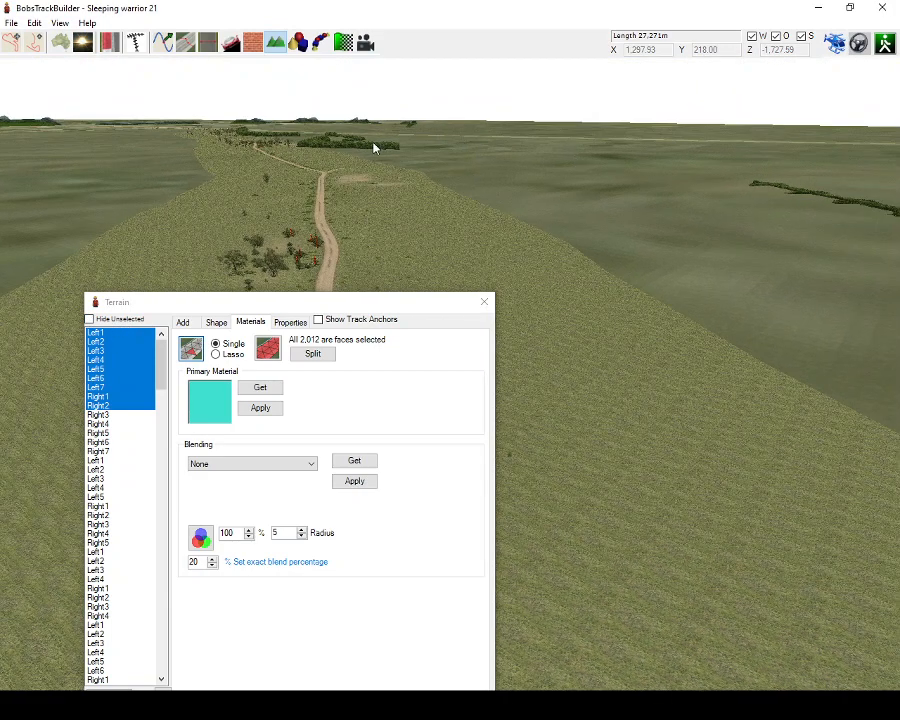
pyautogui.moveTo(587, 206); pyautogui.dragTo(532, 204, button='right')
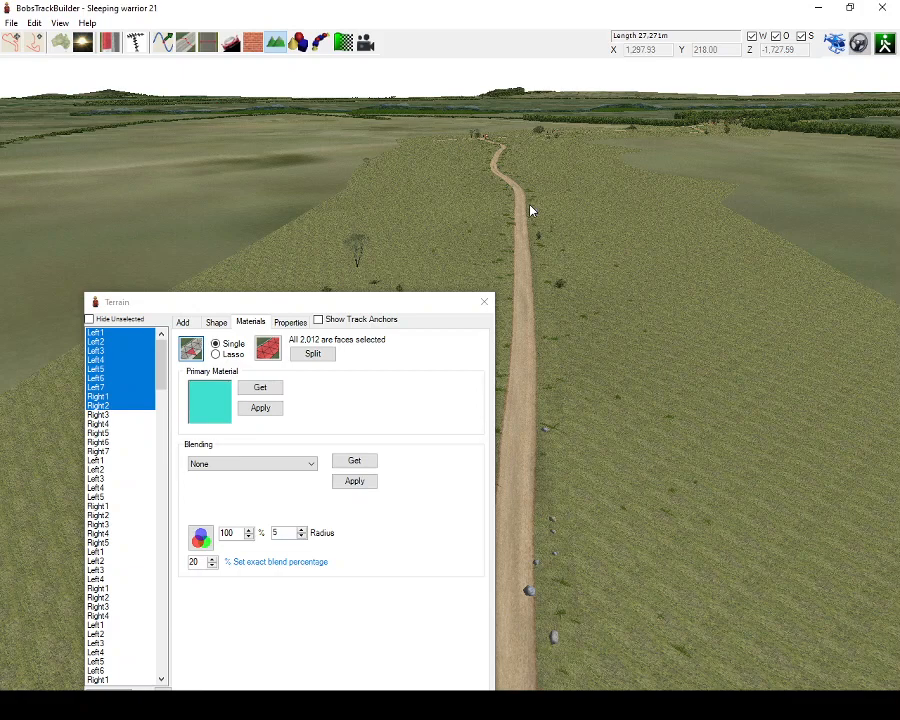
pyautogui.moveTo(530, 211)
pyautogui.mouseDown(button='right')
pyautogui.moveTo(548, 221)
pyautogui.moveTo(538, 215)
pyautogui.mouseUp(button='right')
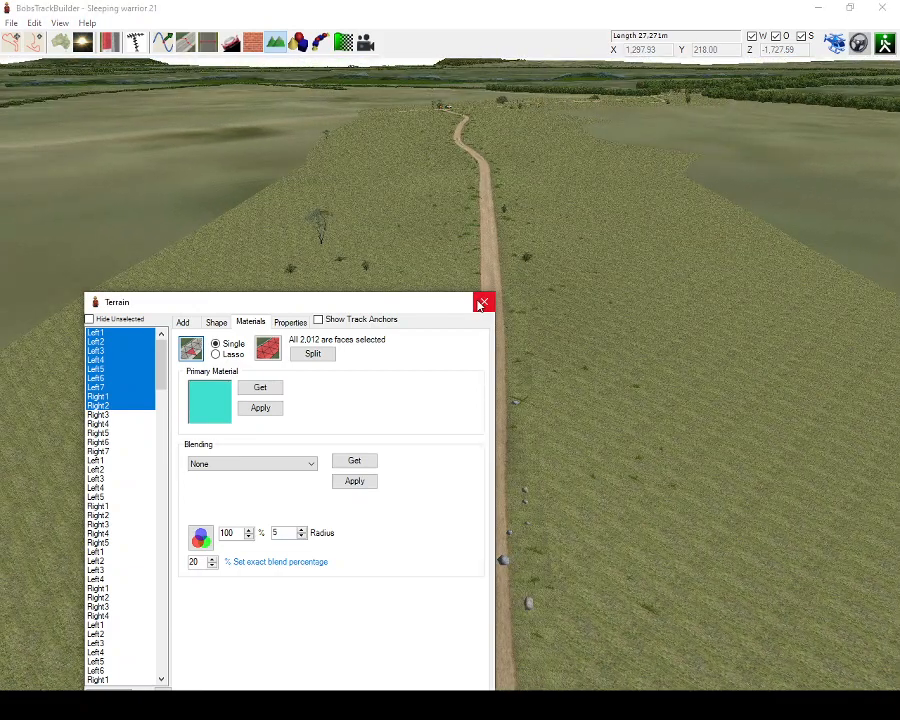
pyautogui.click(482, 303)
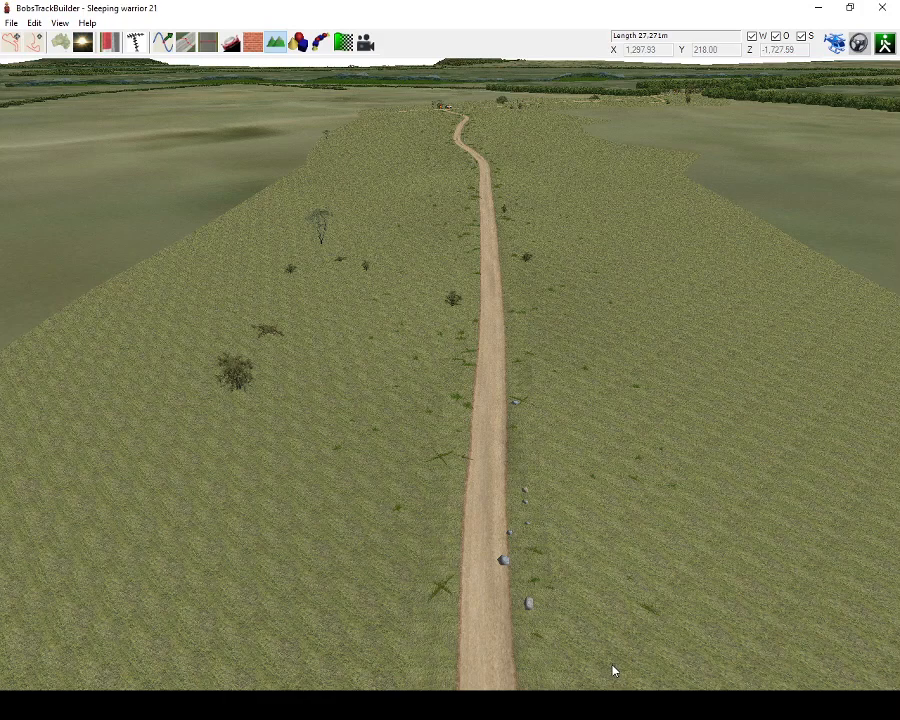
pyautogui.click(604, 705)
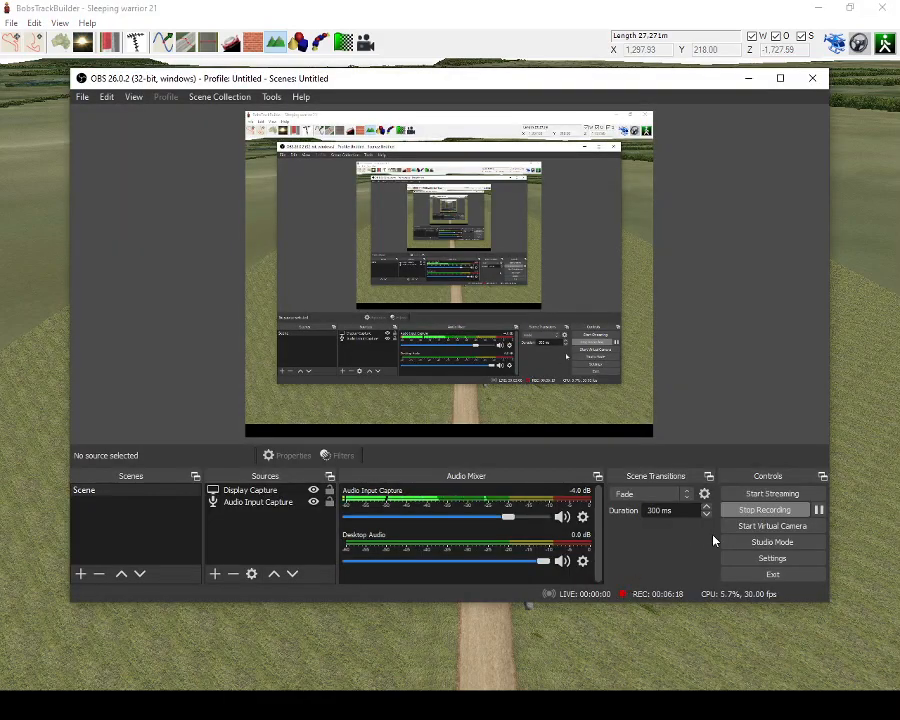